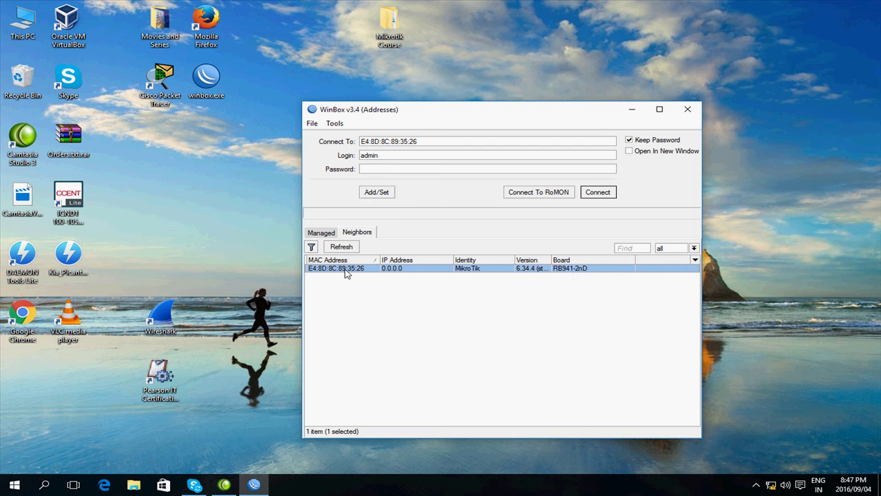
Step: Connect to the discovered RB941-2nD router as admin with a blank password and request removal of its default configuration
{"action": "left_click_drag", "start_coordinate": [418, 141], "coordinate": [359, 142]}
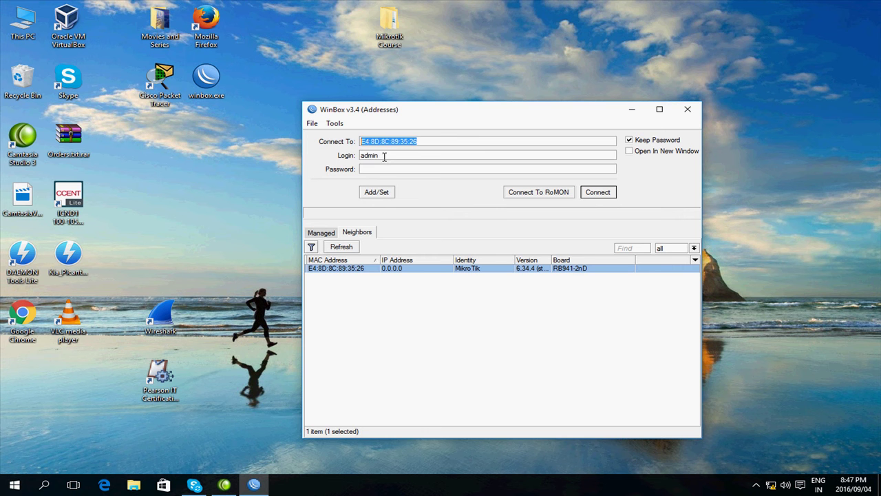
{"action": "left_click_drag", "start_coordinate": [384, 157], "coordinate": [341, 159]}
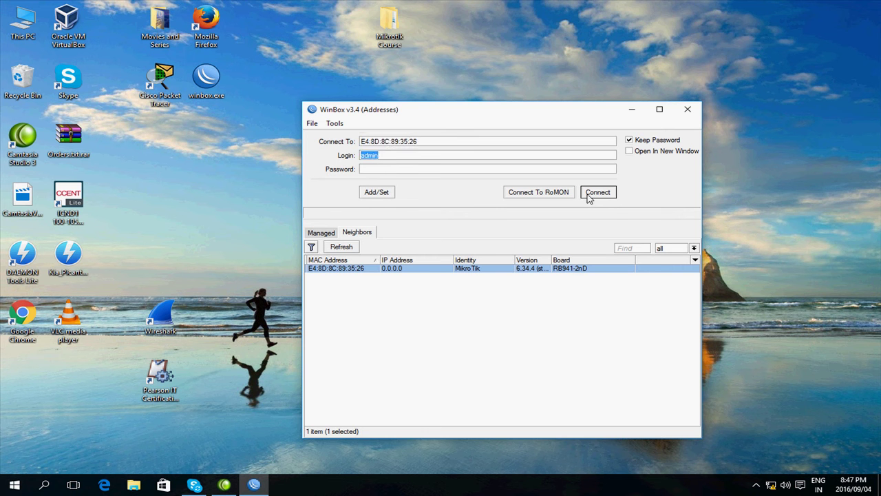
{"action": "left_click", "coordinate": [596, 193]}
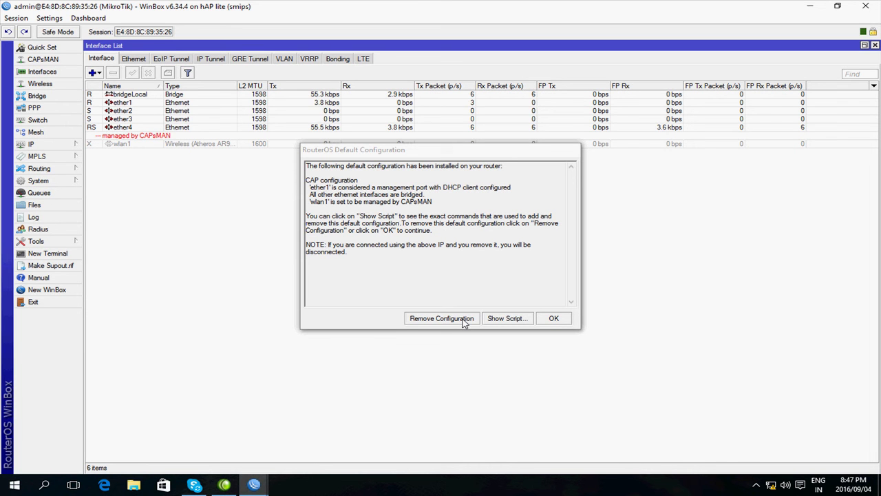
{"action": "left_click", "coordinate": [464, 322]}
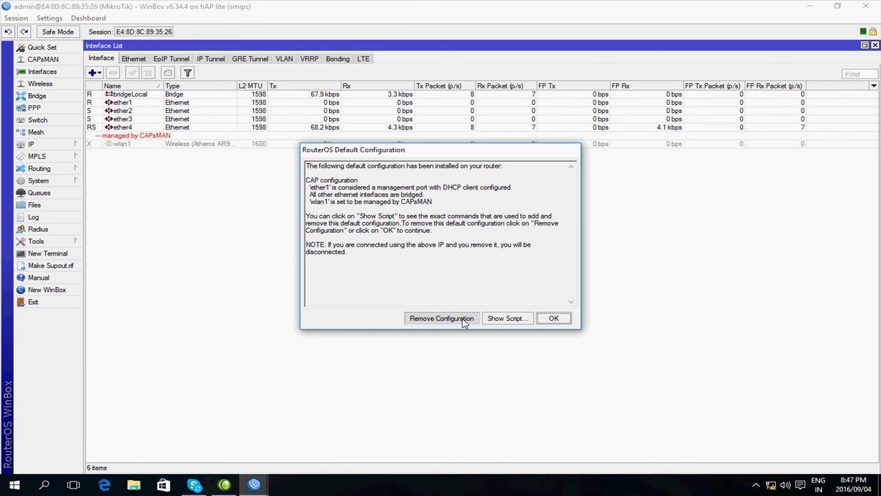
{"action": "left_click", "coordinate": [463, 319]}
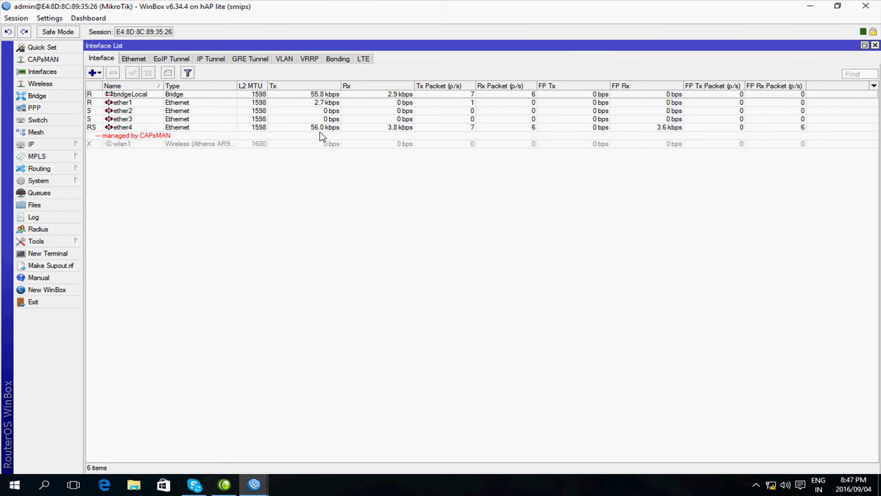
Step: View the router's IP address list, and examine the ether4 and ether1 entries in the interface list
{"action": "left_click", "coordinate": [54, 147]}
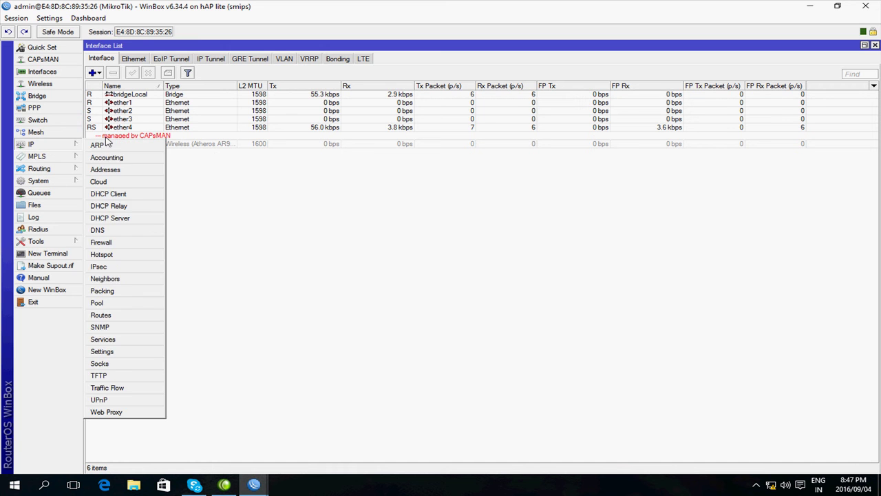
{"action": "left_click", "coordinate": [116, 170]}
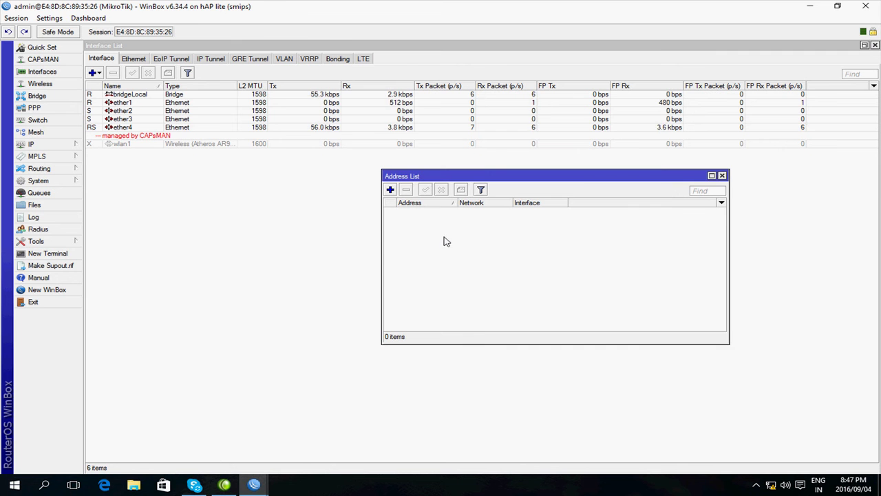
{"action": "left_click_drag", "start_coordinate": [437, 175], "coordinate": [140, 156]}
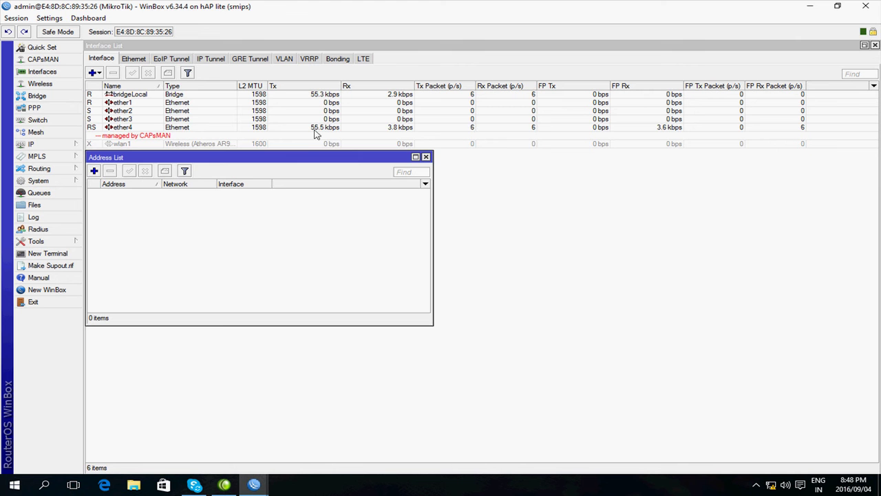
{"action": "left_click", "coordinate": [315, 132]}
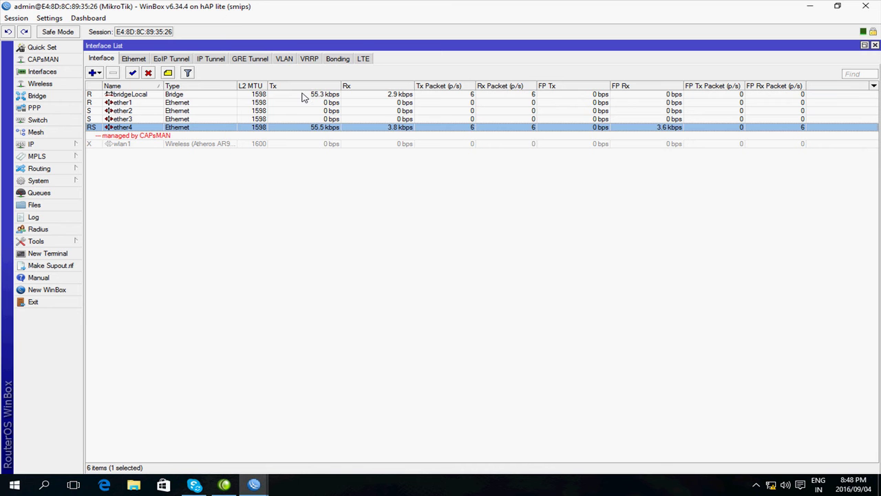
{"action": "left_click", "coordinate": [299, 104]}
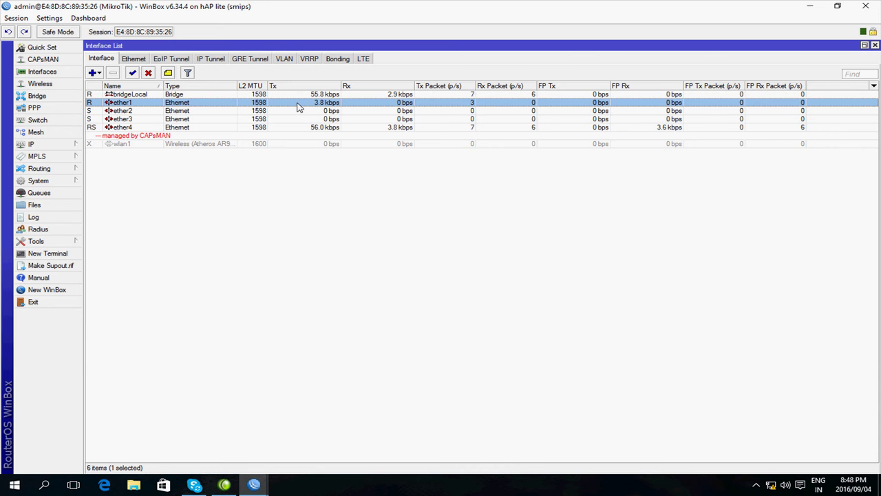
Step: Start a new entry in the IP address list and assign it to the ether4 interface
{"action": "left_click", "coordinate": [49, 148]}
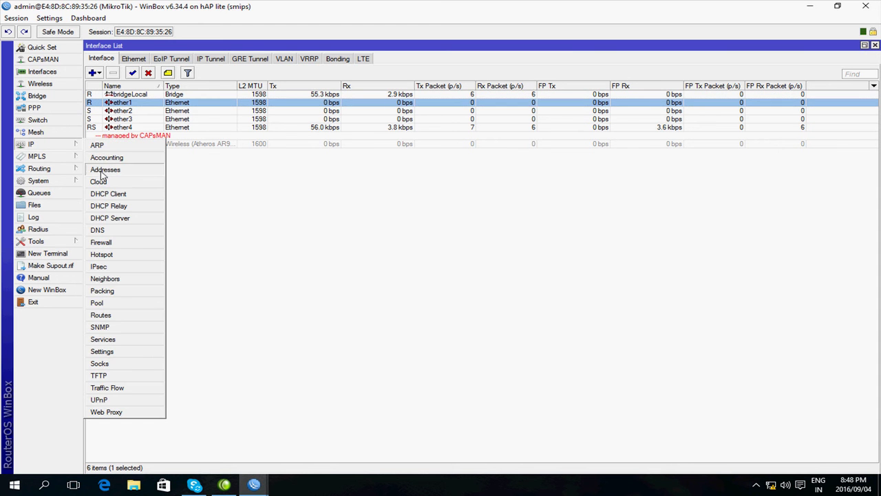
{"action": "left_click", "coordinate": [103, 173]}
{"action": "left_click_drag", "start_coordinate": [320, 156], "coordinate": [471, 158]}
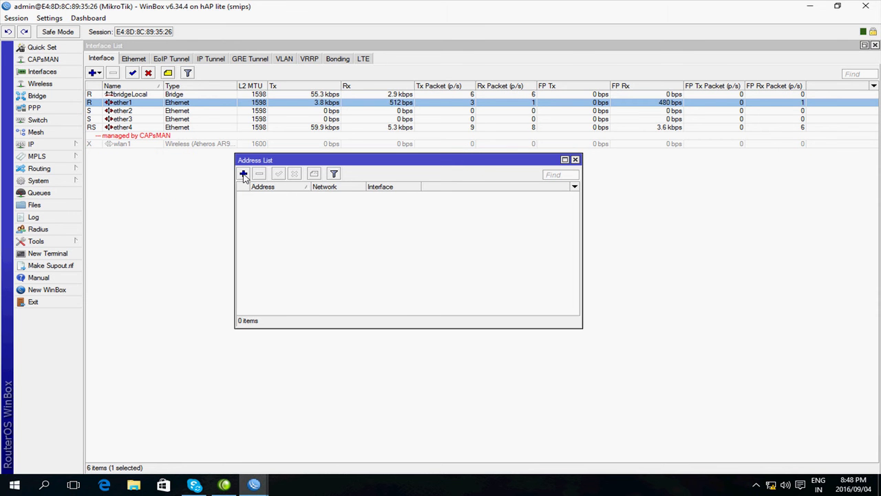
{"action": "left_click", "coordinate": [244, 175]}
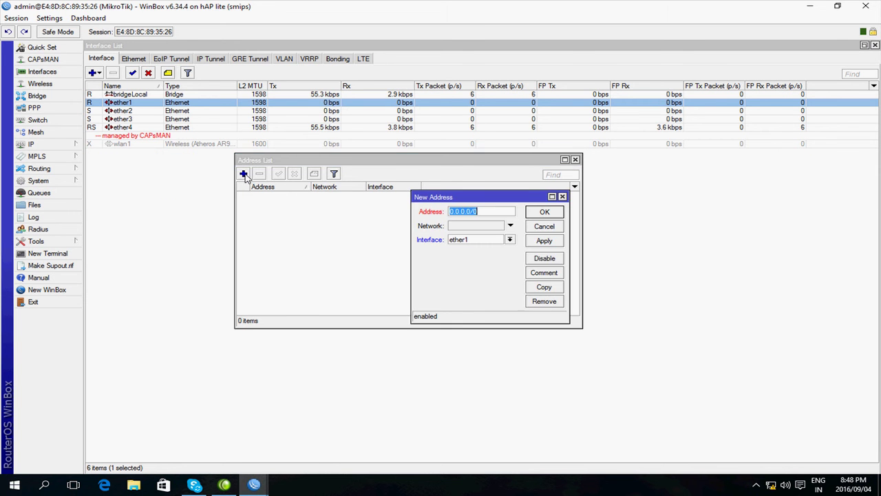
{"action": "left_click", "coordinate": [508, 241]}
{"action": "left_click", "coordinate": [502, 279]}
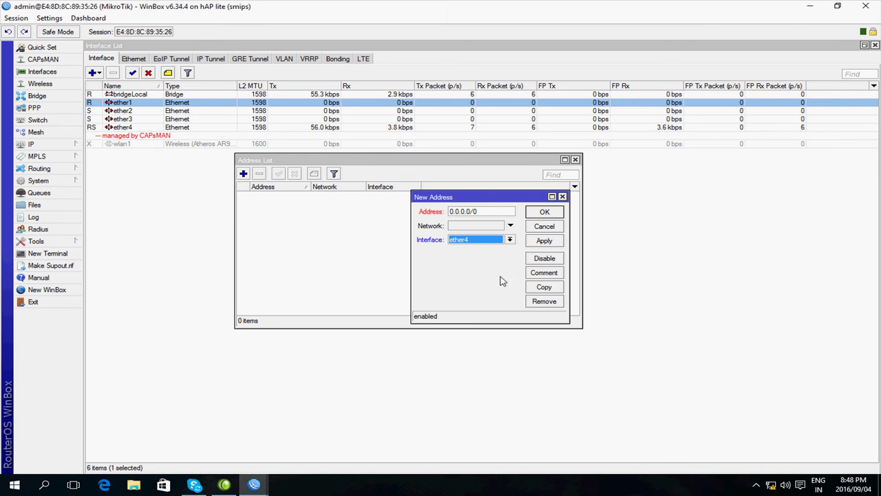
Step: Set the ether4 entry's address to 192.168.0.254/24, apply it and save the entry
{"action": "left_click_drag", "start_coordinate": [482, 211], "coordinate": [450, 211]}
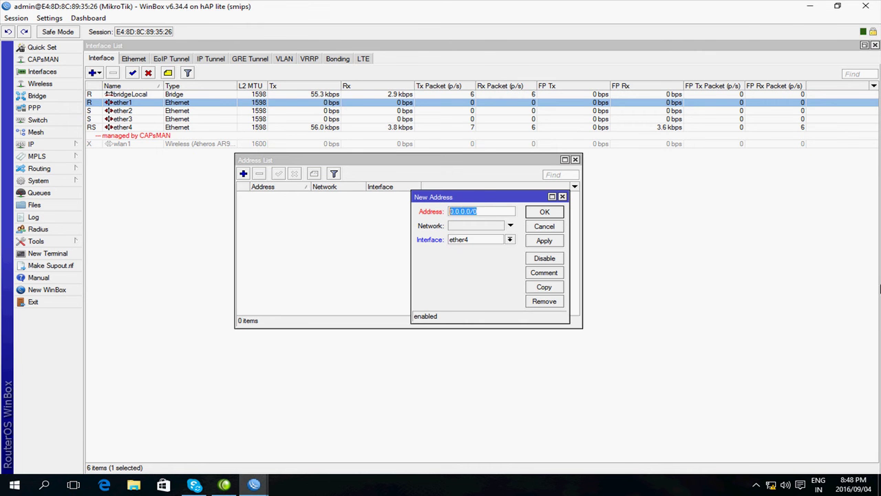
{"action": "type", "text": "1"}
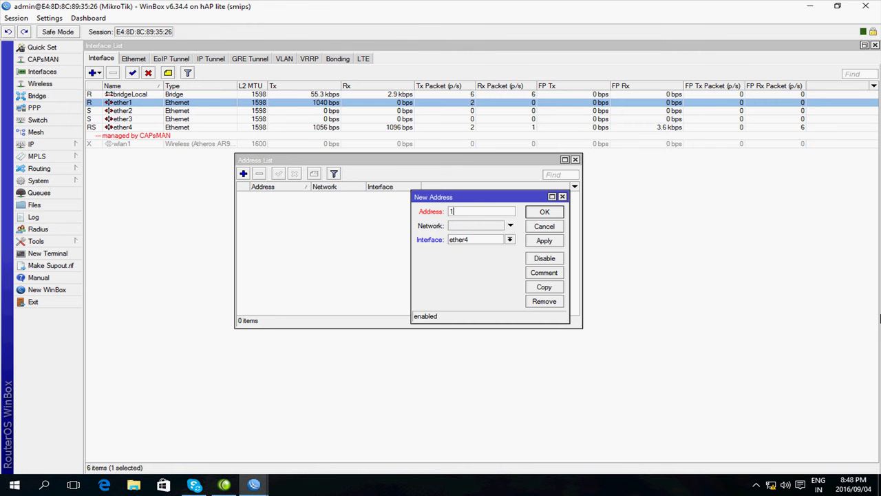
{"action": "type", "text": "92.168.0.2"}
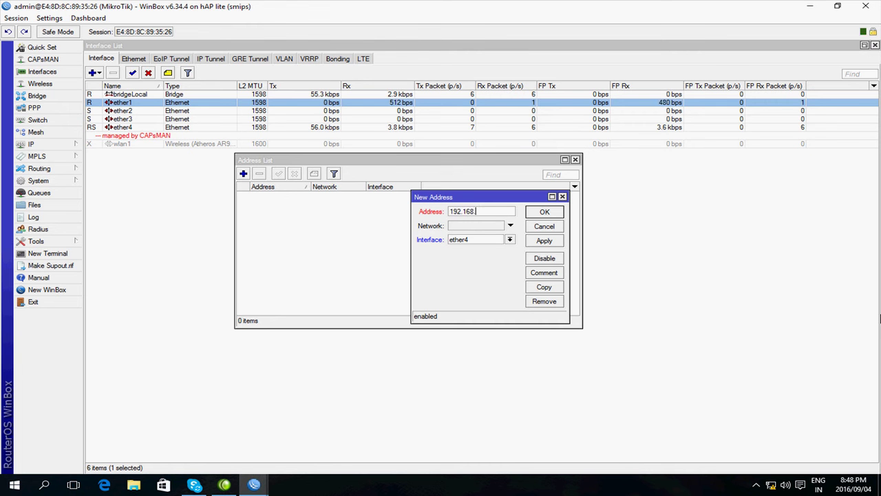
{"action": "type", "text": "54/24"}
{"action": "left_click", "coordinate": [558, 244]}
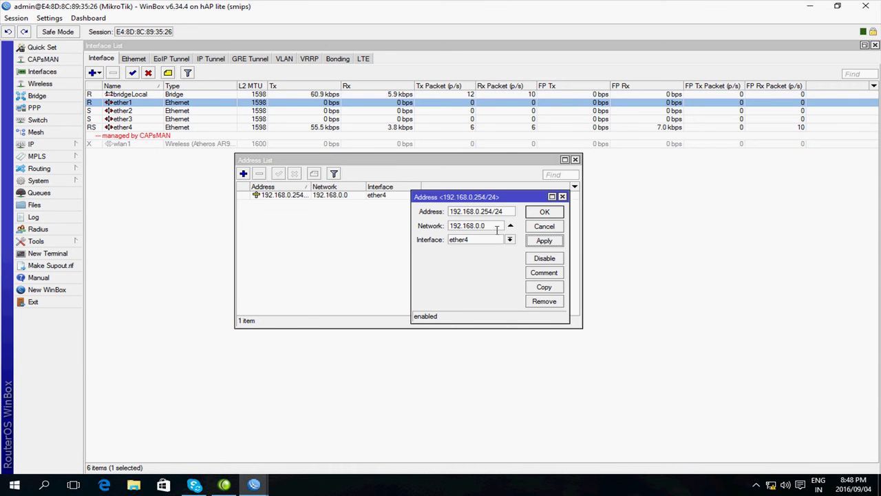
{"action": "left_click_drag", "start_coordinate": [497, 227], "coordinate": [446, 227]}
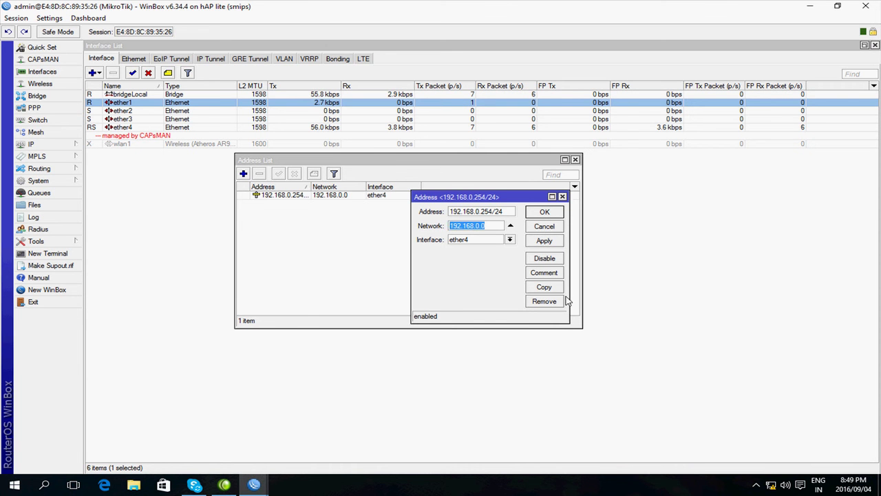
{"action": "left_click", "coordinate": [546, 215]}
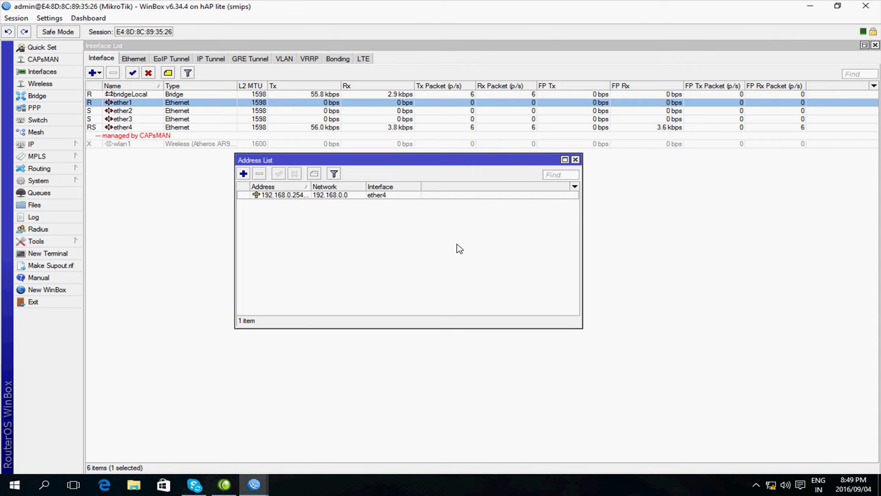
Step: Start another IP address entry for the ether1 interface with the address 172.31.2.138/29
{"action": "left_click", "coordinate": [244, 174]}
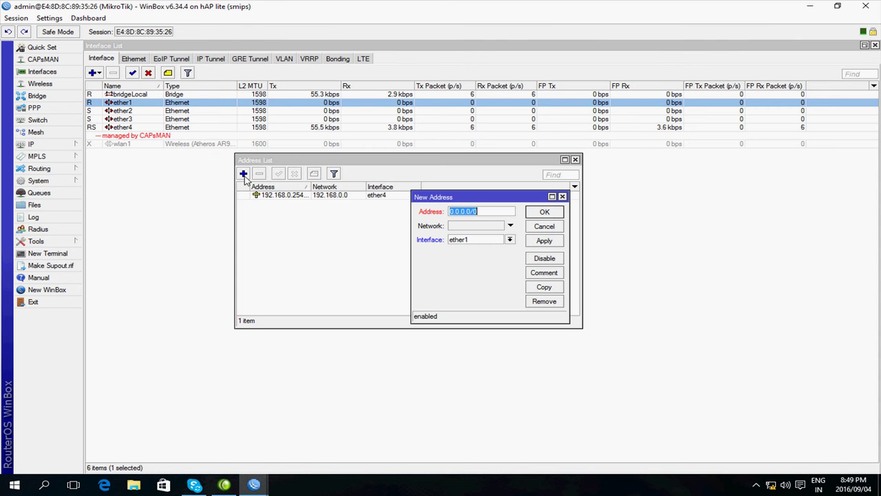
{"action": "left_click", "coordinate": [510, 239]}
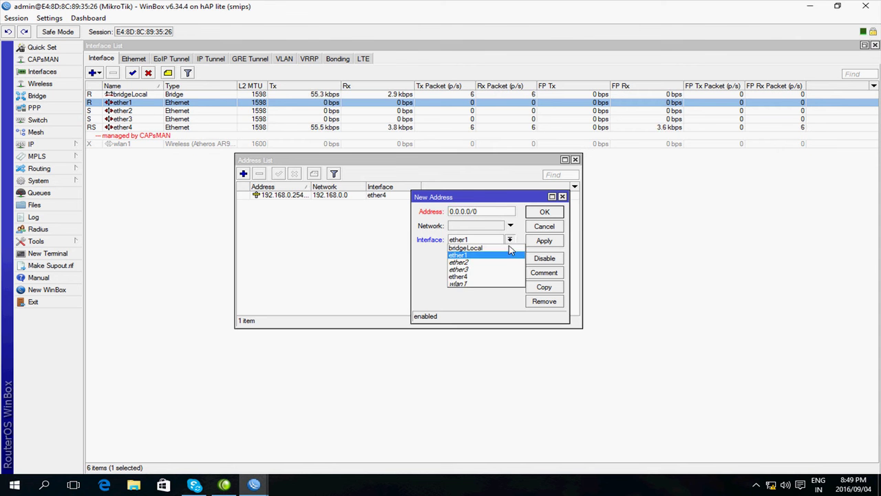
{"action": "left_click", "coordinate": [510, 256]}
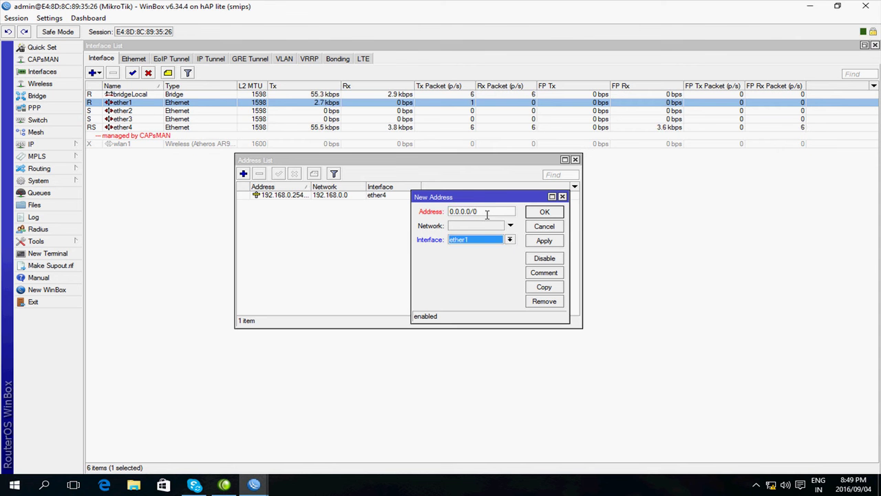
{"action": "left_click_drag", "start_coordinate": [489, 212], "coordinate": [418, 216]}
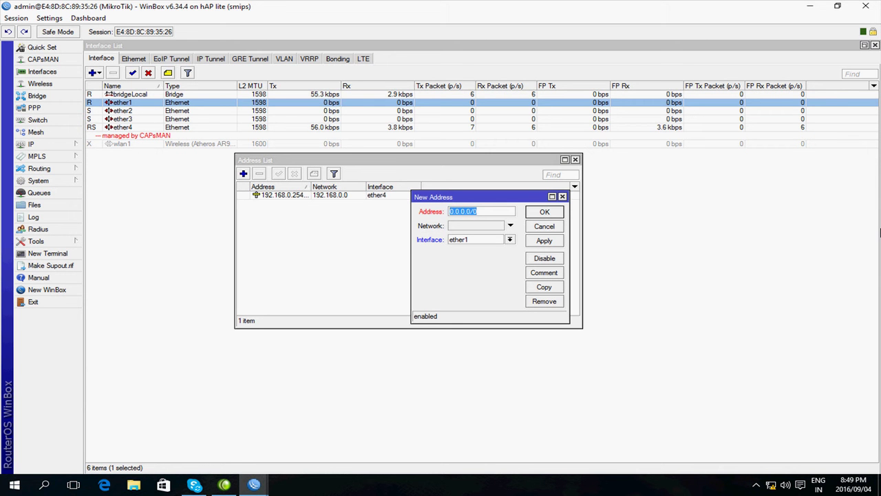
{"action": "type", "text": "172.31.2.13"}
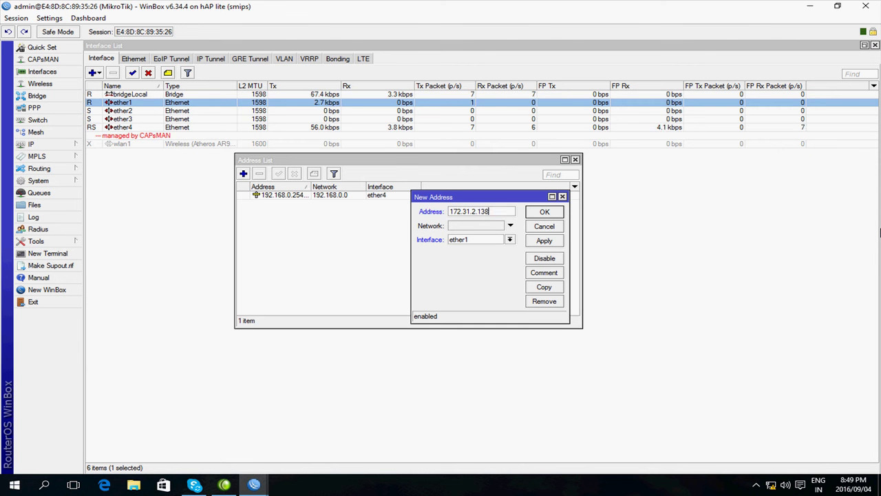
{"action": "type", "text": "8/29"}
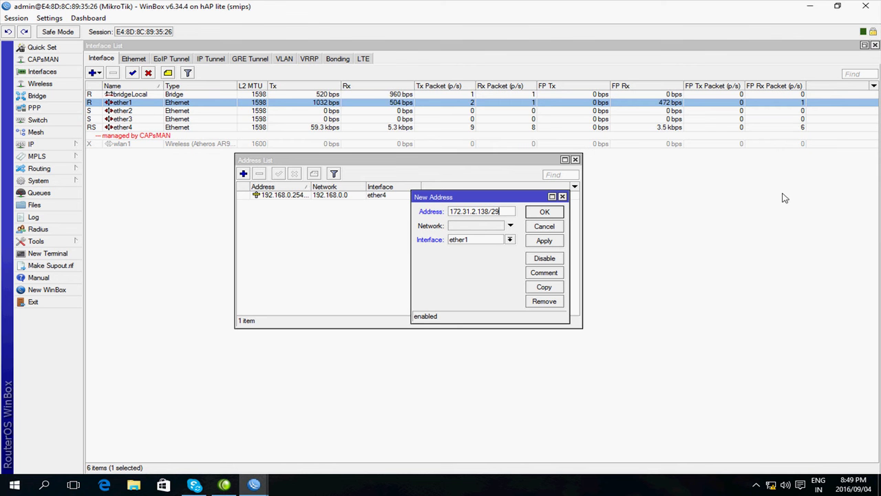
Step: Save the ether1 address with network 172.31.2.136, and widen the Network column of the address list
{"action": "left_click", "coordinate": [510, 226]}
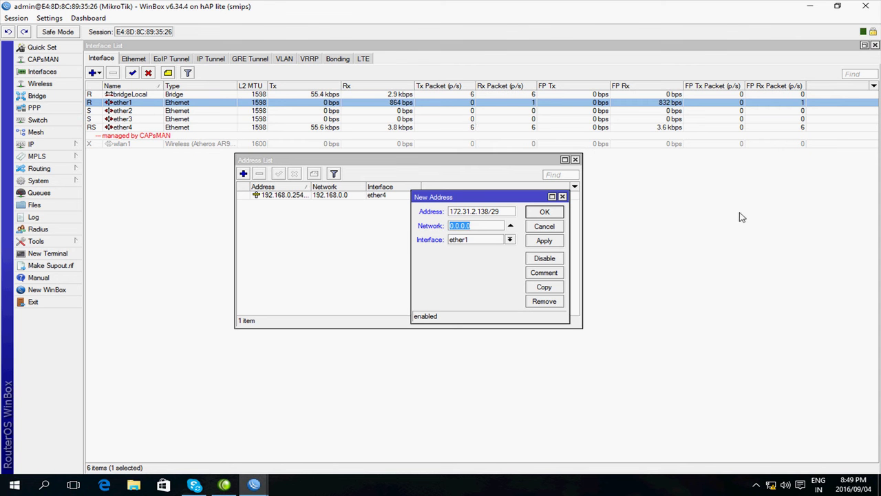
{"action": "type", "text": "172.31.2.13"}
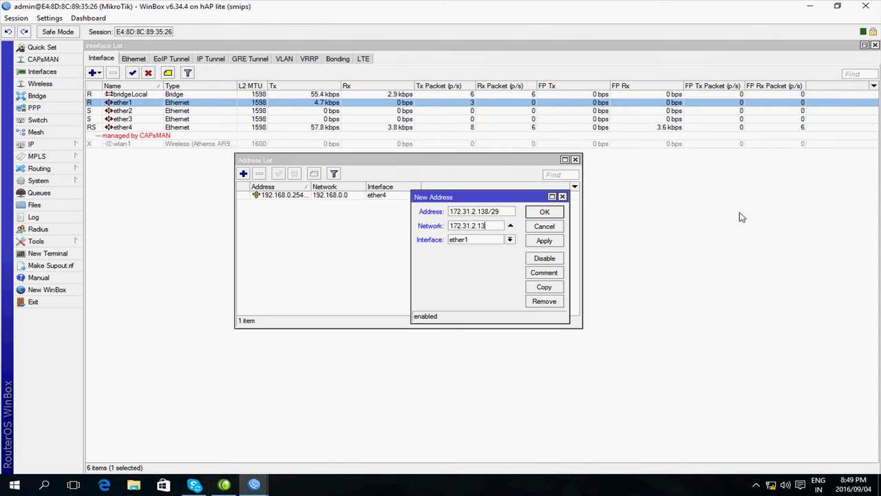
{"action": "type", "text": "6"}
{"action": "left_click", "coordinate": [546, 212]}
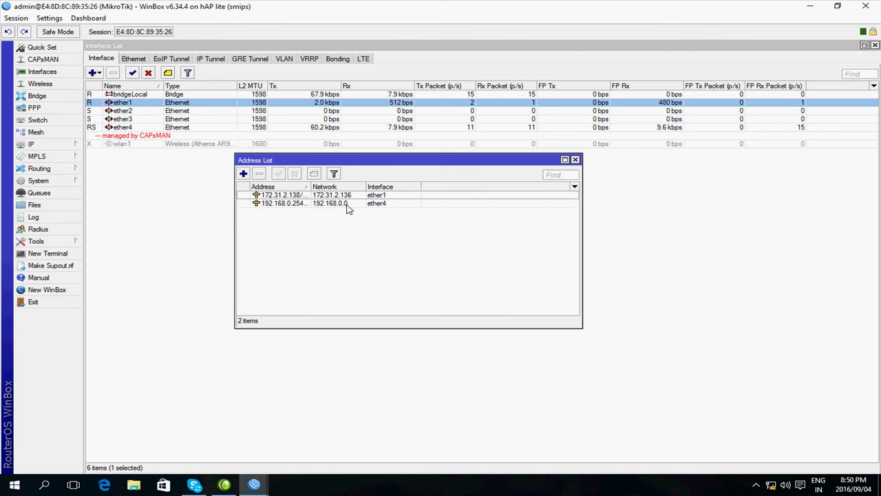
{"action": "left_click_drag", "start_coordinate": [364, 190], "coordinate": [409, 184]}
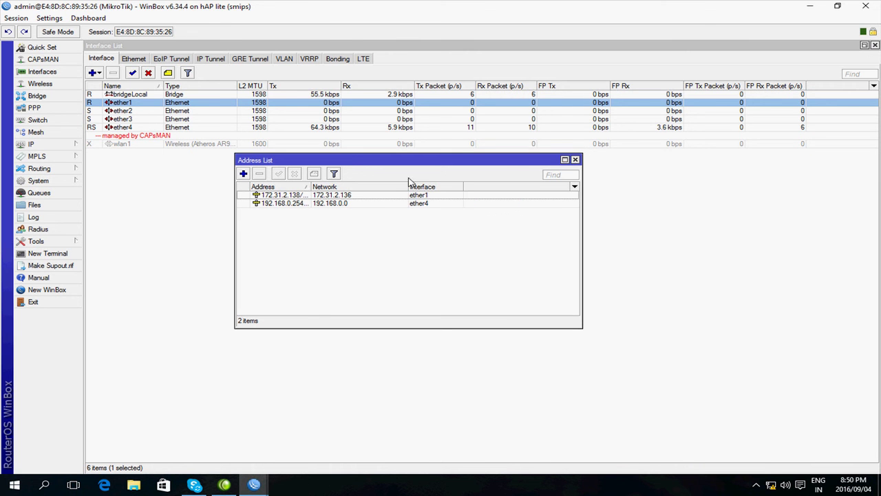
{"action": "left_click", "coordinate": [358, 197]}
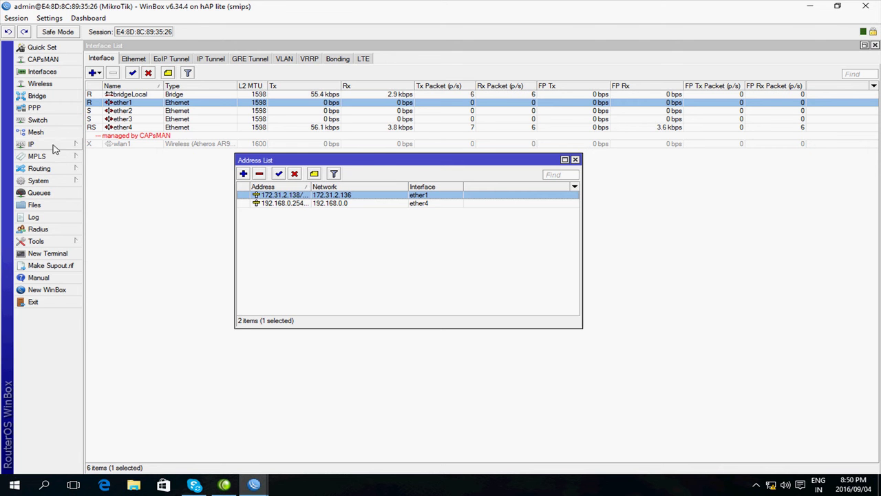
Step: Ping the uplink gateway 172.31.2.137 from the router, and close the Ping tool after the test
{"action": "left_click", "coordinate": [66, 243]}
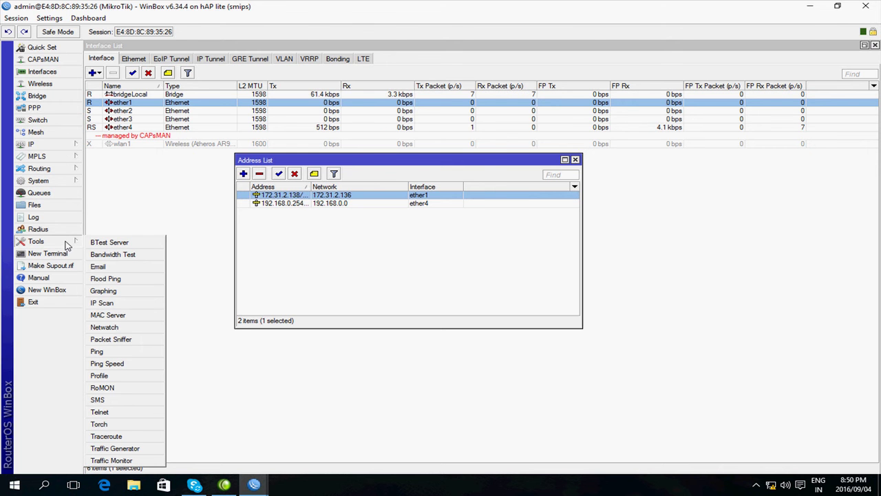
{"action": "left_click", "coordinate": [118, 351]}
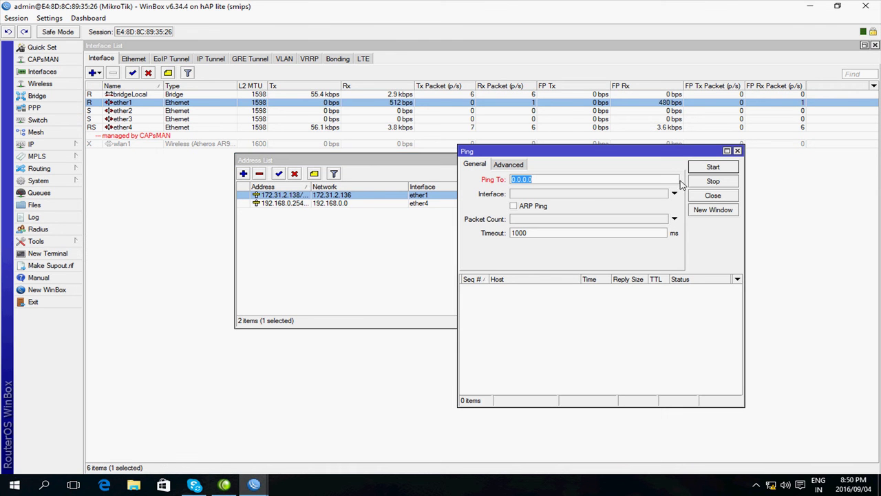
{"action": "type", "text": "172"}
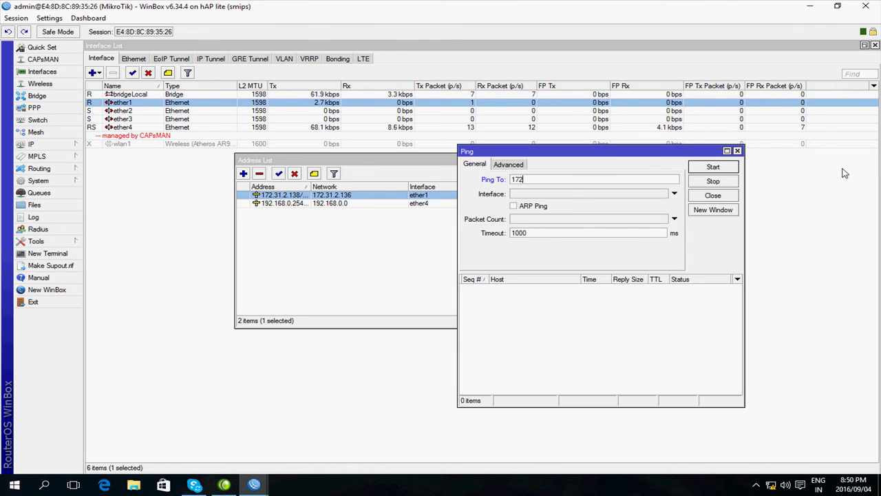
{"action": "type", "text": ".31.2"}
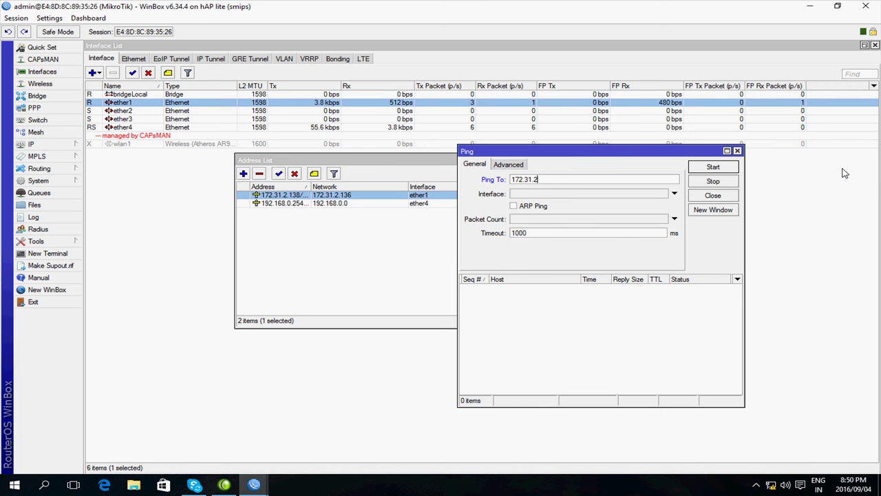
{"action": "type", "text": ".137"}
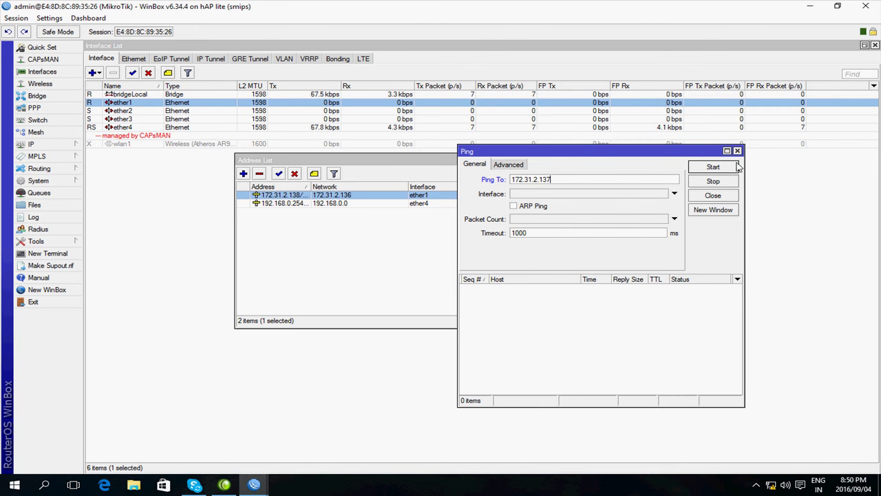
{"action": "left_click", "coordinate": [722, 173]}
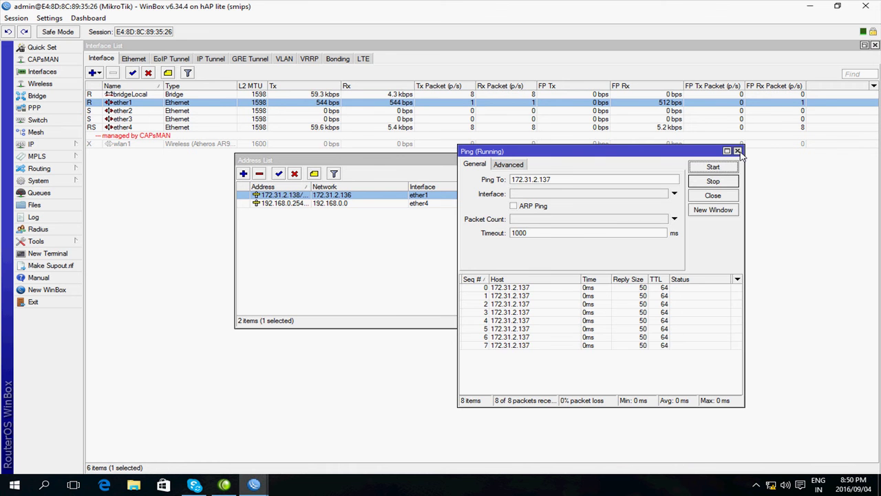
{"action": "left_click", "coordinate": [738, 151]}
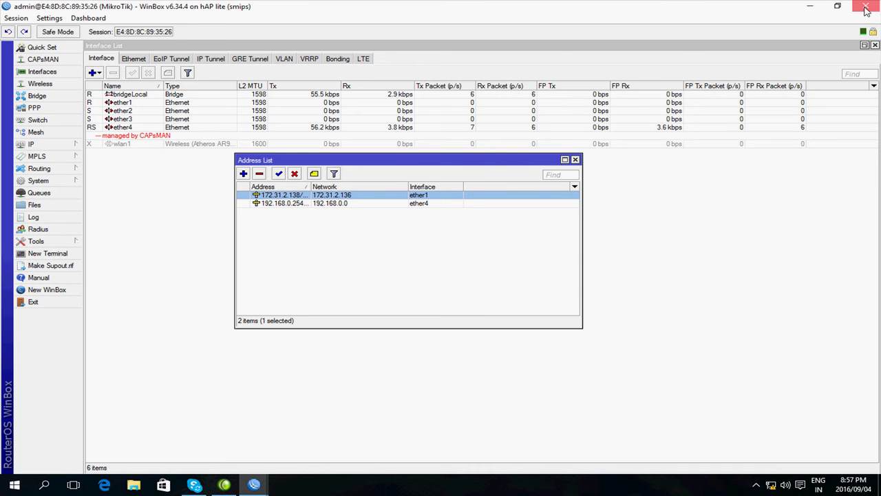
Step: Close the MAC-address session, relaunch WinBox and try to connect to the router by its IP address 192.168.0.254
{"action": "left_click", "coordinate": [865, 8]}
{"action": "double_click", "coordinate": [206, 79]}
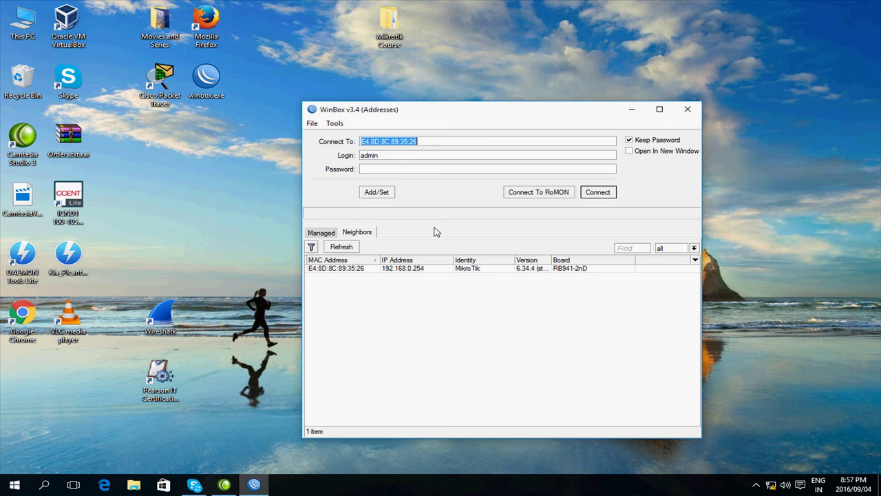
{"action": "left_click", "coordinate": [424, 272]}
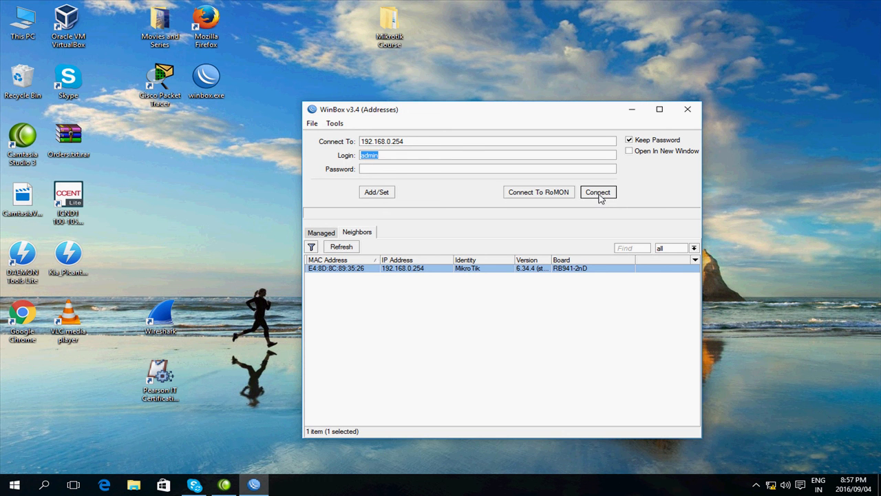
{"action": "left_click", "coordinate": [599, 194]}
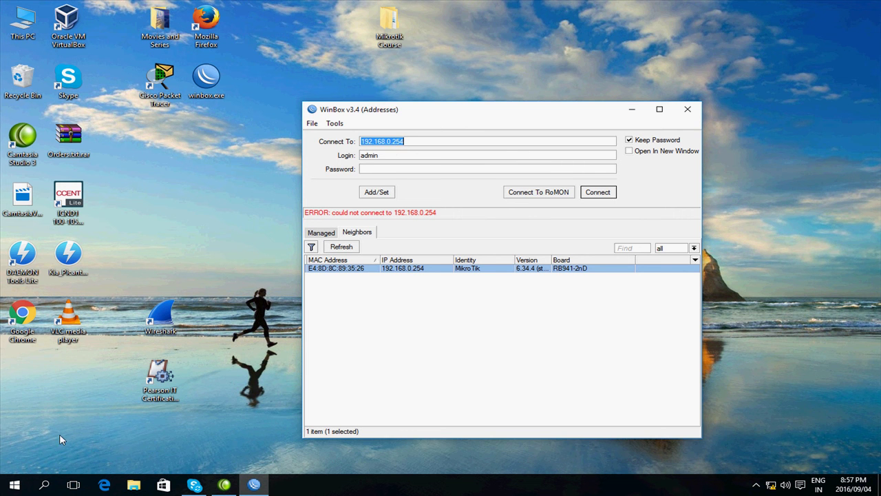
Step: Open the IPv4 properties of the computer's Ethernet adapter in Windows Network Connections and choose a manually specified IP address
{"action": "right_click", "coordinate": [18, 486]}
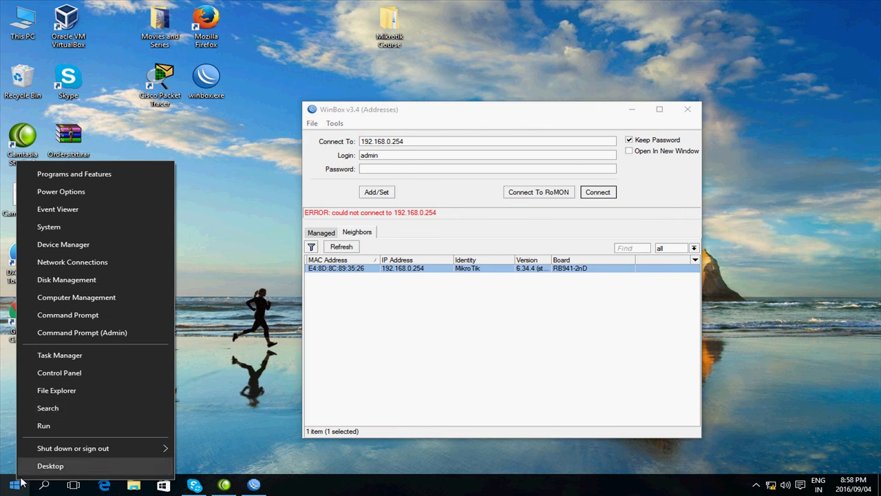
{"action": "left_click", "coordinate": [73, 263]}
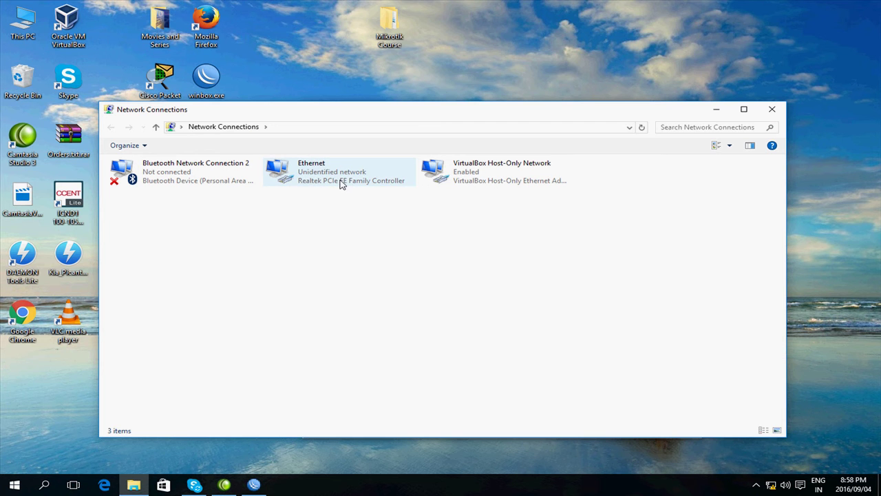
{"action": "right_click", "coordinate": [334, 172]}
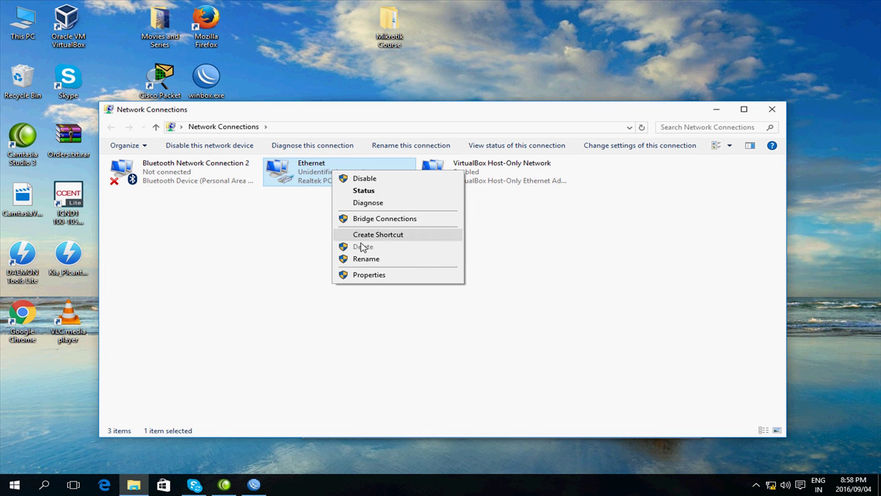
{"action": "left_click", "coordinate": [367, 275]}
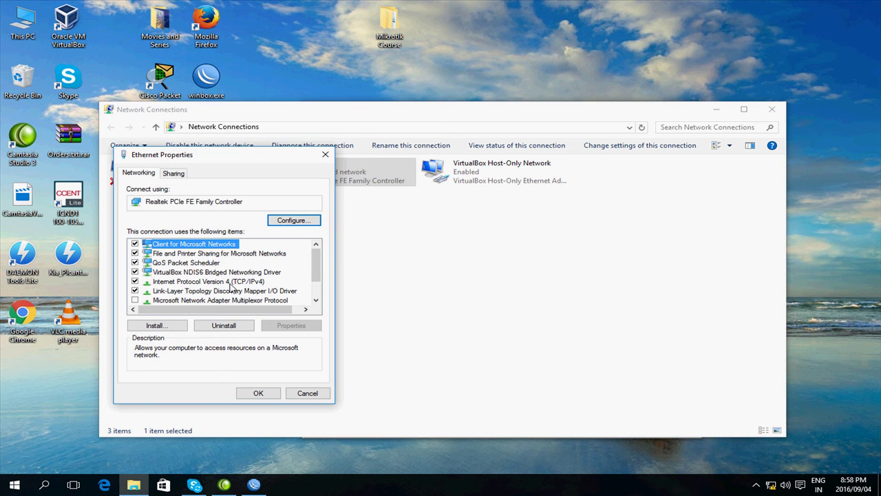
{"action": "double_click", "coordinate": [231, 282]}
{"action": "left_click", "coordinate": [210, 276]}
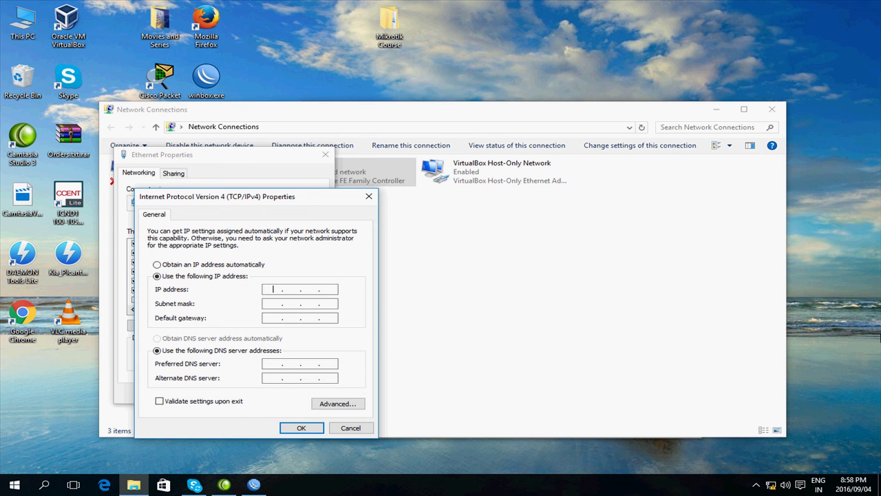
Step: Set the adapter's IP address to 192.168.0.1, mask 255.255.255.0, gateway and preferred DNS server to 192.168.0.254, and save
{"action": "type", "text": "192.168.0.1"}
{"action": "left_click", "coordinate": [267, 303]}
{"action": "left_click", "coordinate": [274, 320]}
{"action": "type", "text": "192.168."}
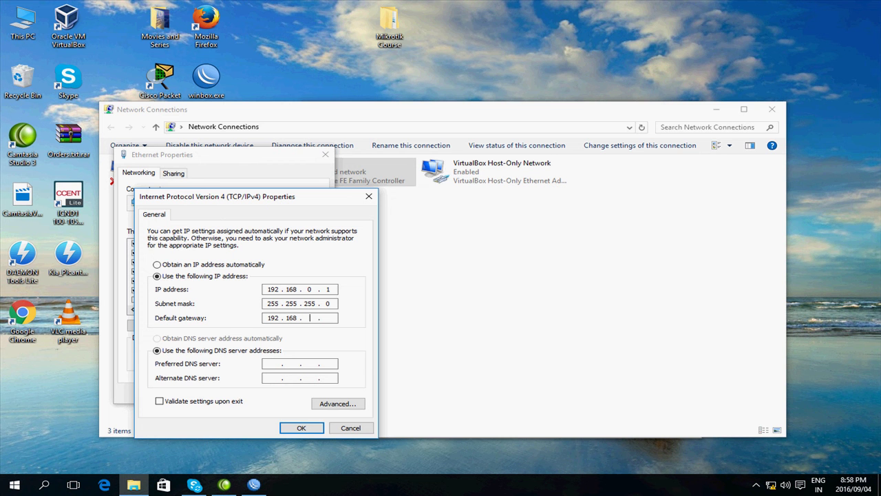
{"action": "type", "text": "0 . 254"}
{"action": "left_click", "coordinate": [272, 363]}
{"action": "type", "text": "192 . 168 . 0 . 254"}
{"action": "left_click", "coordinate": [303, 428]}
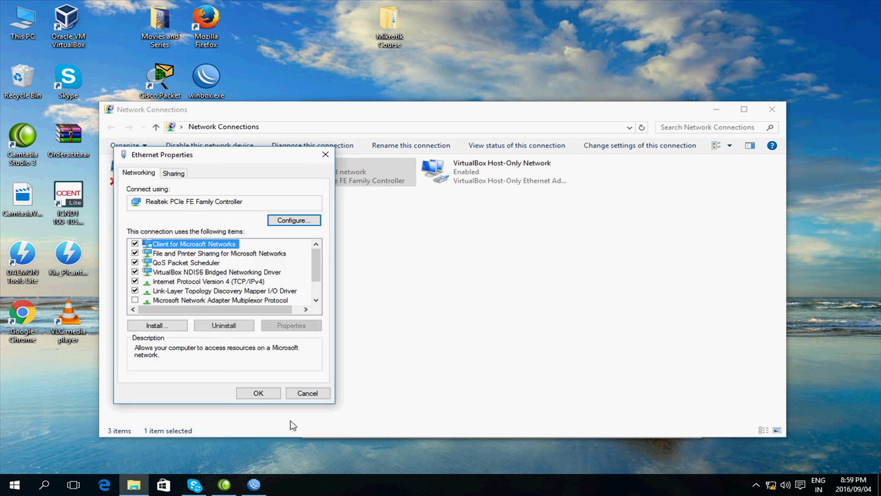
{"action": "left_click", "coordinate": [268, 391]}
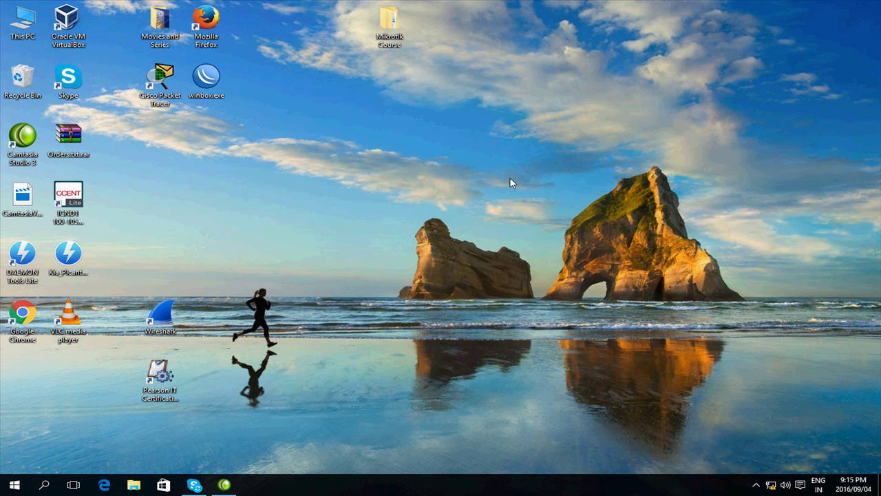
Step: Switch to WinBox, connect to the router at 192.168.0.254 and inspect the connected routes in its IP route list
{"action": "double_click", "coordinate": [206, 79]}
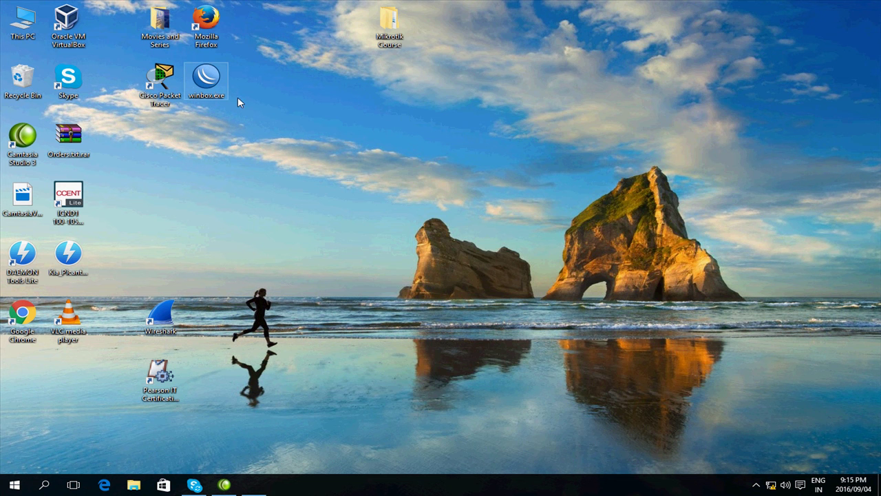
{"action": "left_click", "coordinate": [597, 192]}
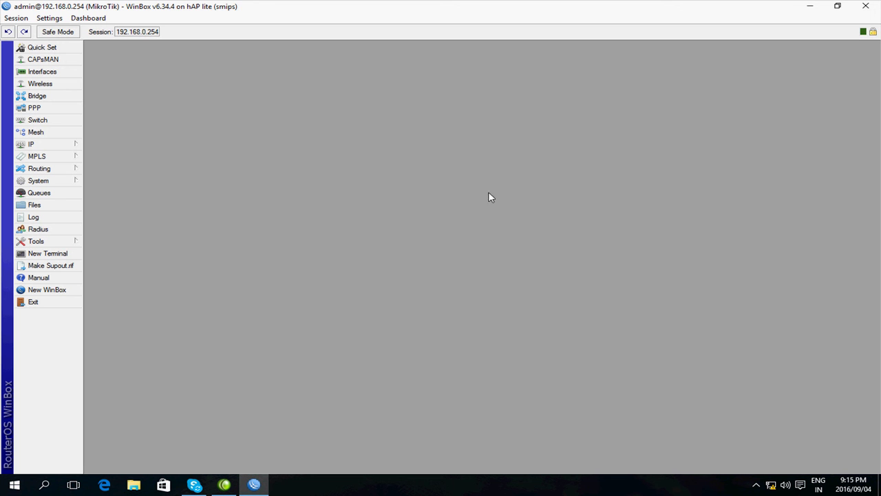
{"action": "left_click", "coordinate": [39, 150]}
{"action": "left_click", "coordinate": [114, 315]}
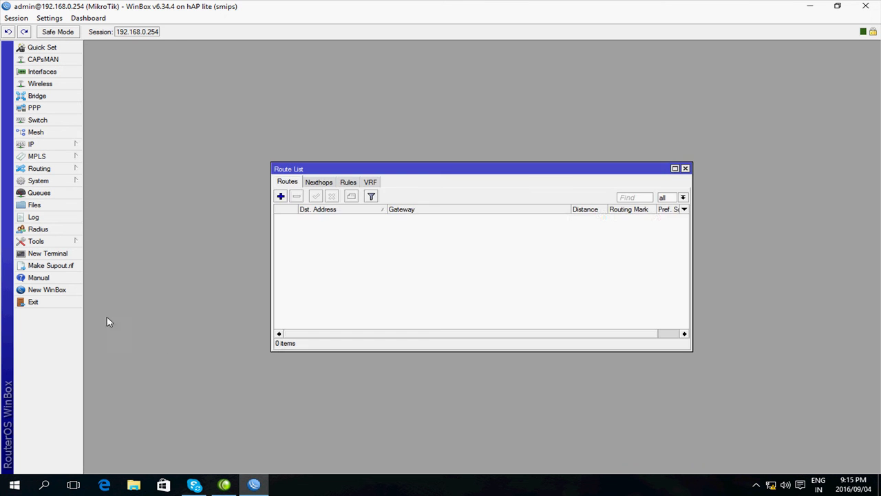
{"action": "left_click", "coordinate": [514, 218]}
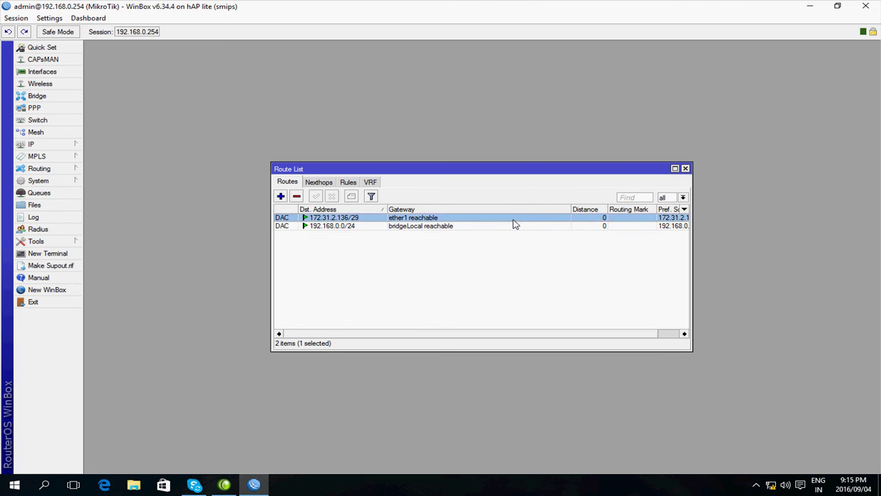
{"action": "left_click", "coordinate": [515, 227]}
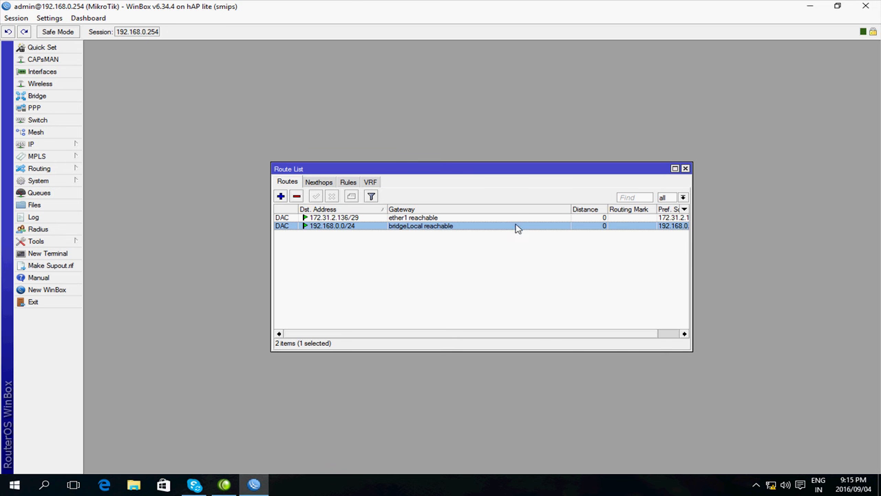
{"action": "left_click", "coordinate": [343, 219]}
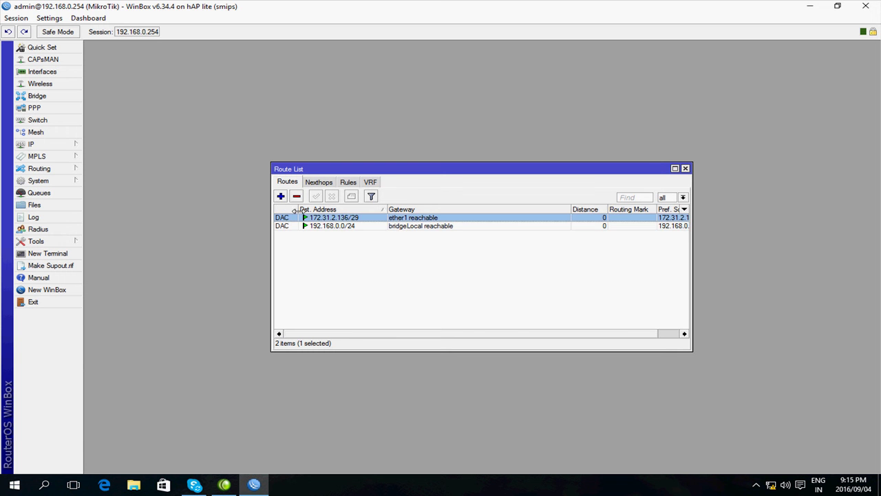
Step: Add a default route for destination 0.0.0.0/0 through the gateway 172.31.2.137 and save it
{"action": "left_click", "coordinate": [281, 197]}
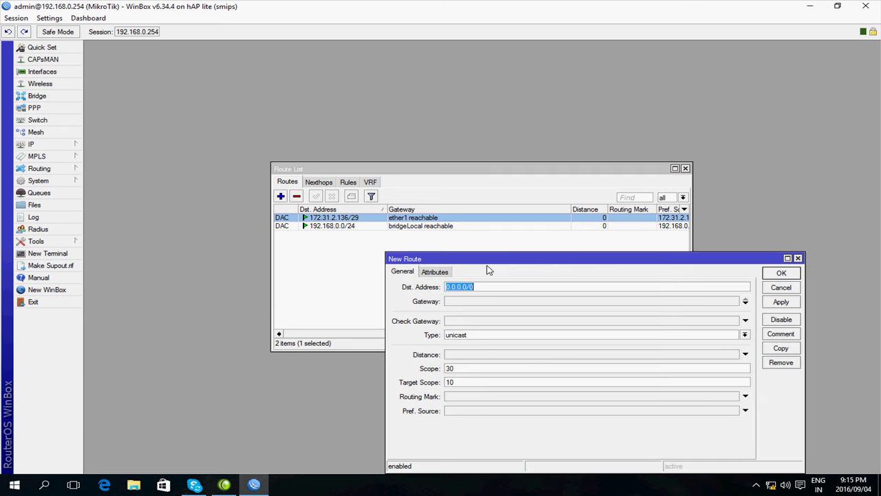
{"action": "left_click_drag", "start_coordinate": [511, 255], "coordinate": [467, 171]}
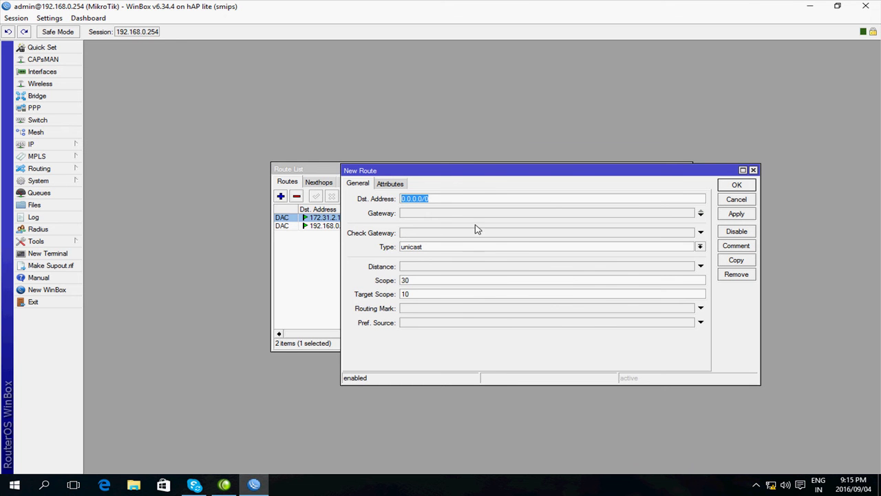
{"action": "left_click_drag", "start_coordinate": [476, 171], "coordinate": [584, 142]}
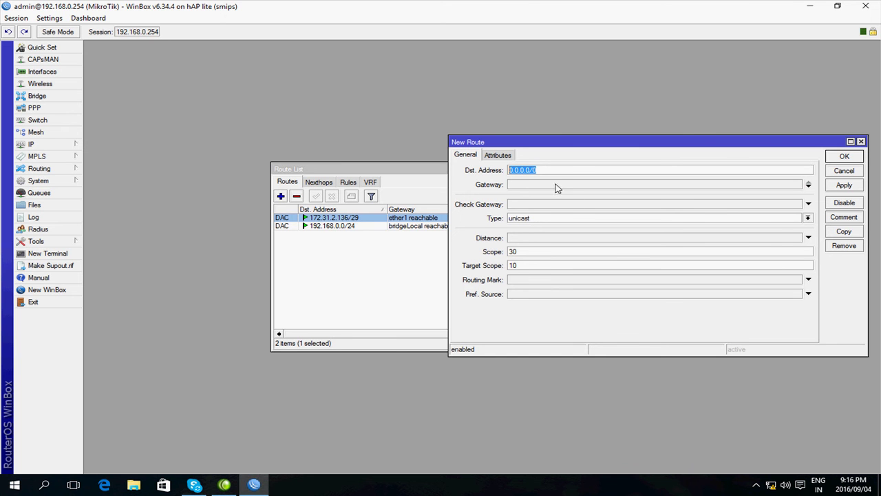
{"action": "left_click_drag", "start_coordinate": [563, 144], "coordinate": [461, 255]}
{"action": "left_click", "coordinate": [447, 292]}
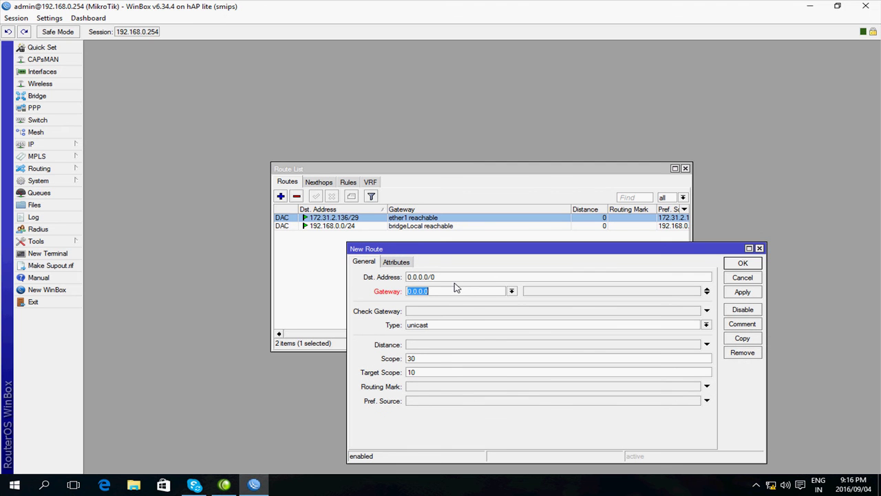
{"action": "type", "text": "172.31.2.13"}
{"action": "type", "text": "7"}
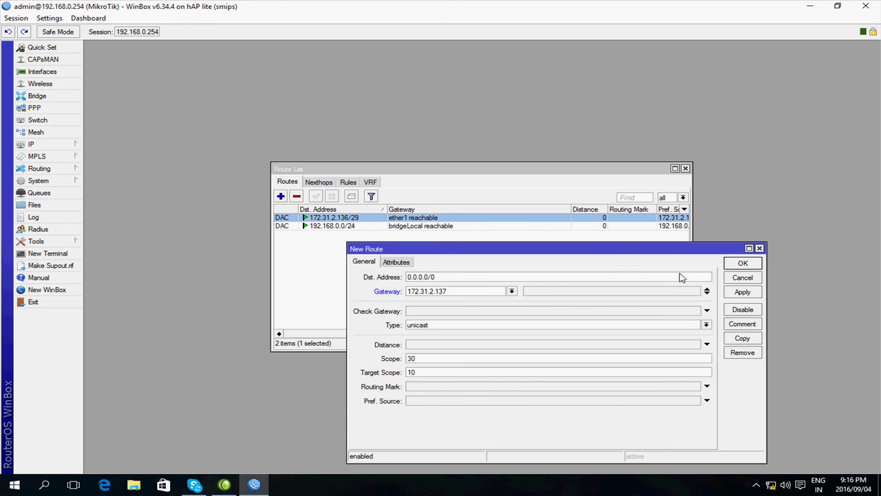
{"action": "left_click", "coordinate": [744, 264]}
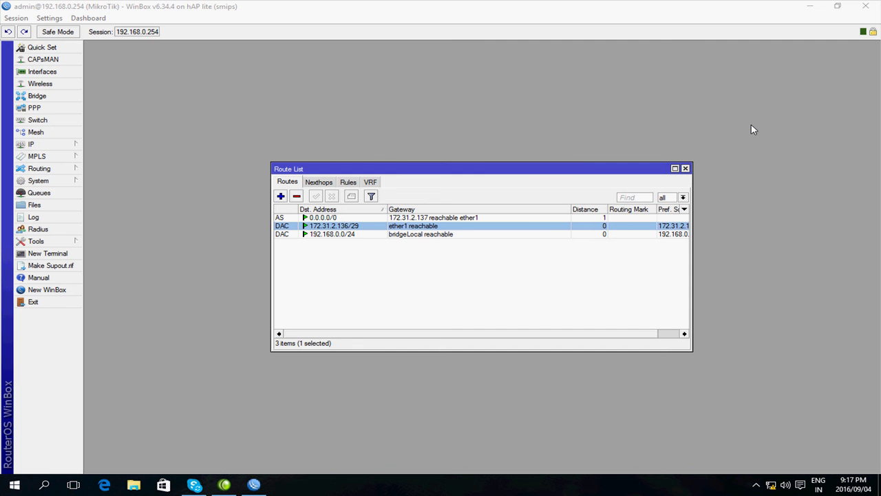
Step: Create a new firewall NAT rule on the srcnat chain with source address 192.168.0.0
{"action": "left_click", "coordinate": [31, 146]}
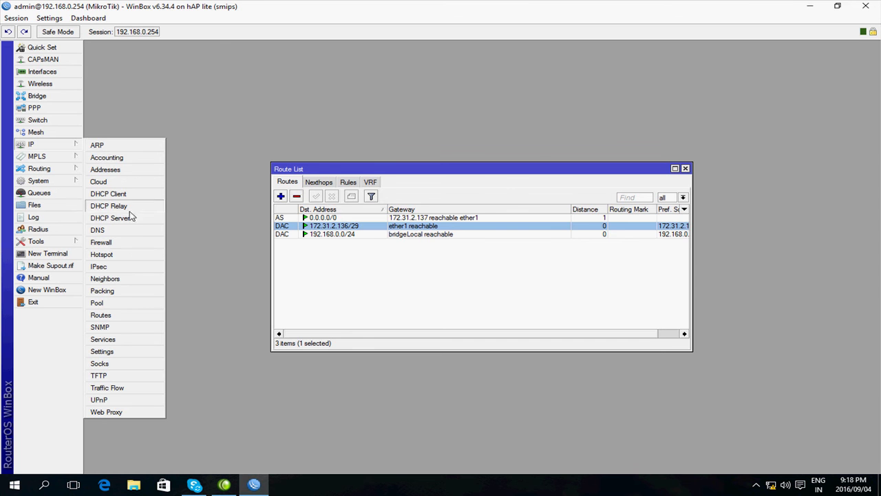
{"action": "left_click", "coordinate": [103, 242]}
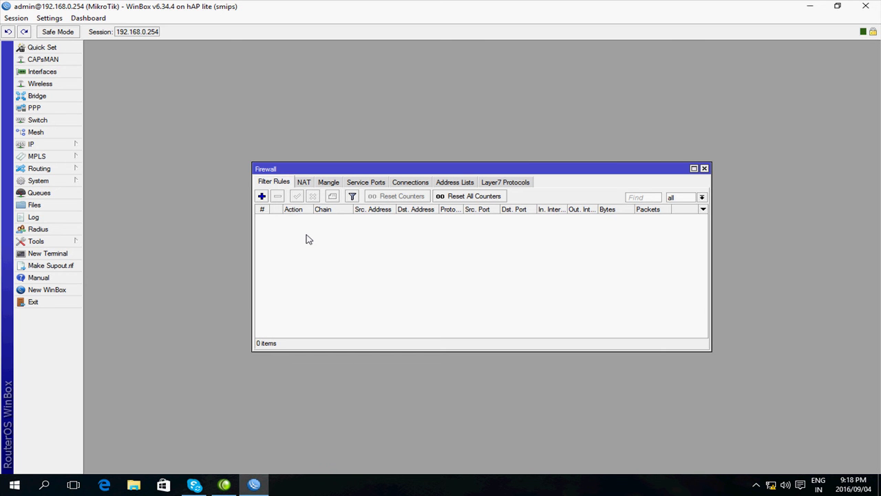
{"action": "left_click", "coordinate": [308, 183]}
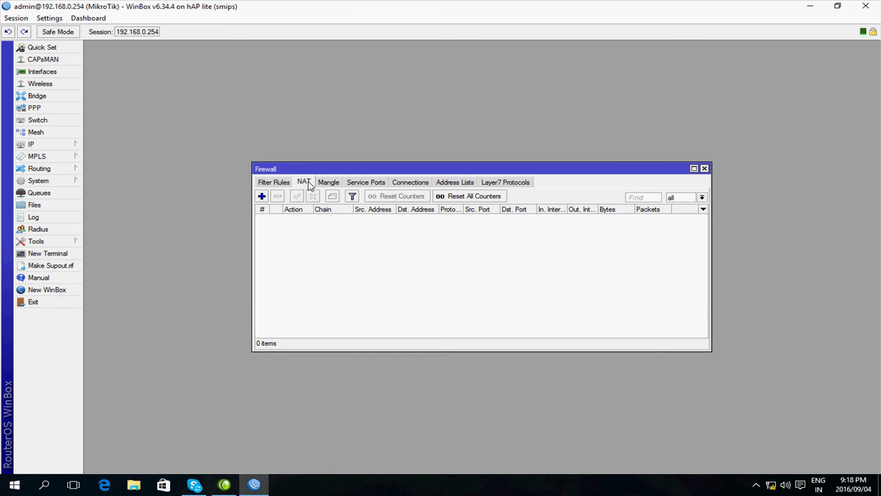
{"action": "left_click", "coordinate": [262, 196]}
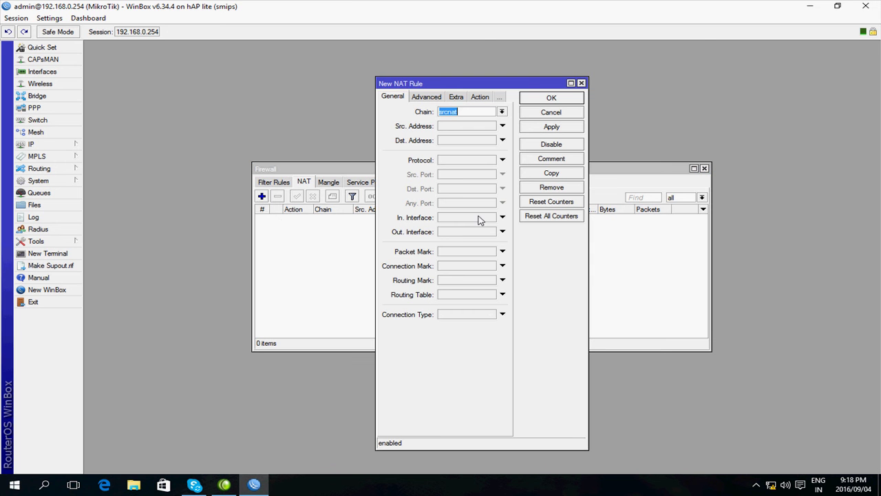
{"action": "left_click", "coordinate": [462, 131]}
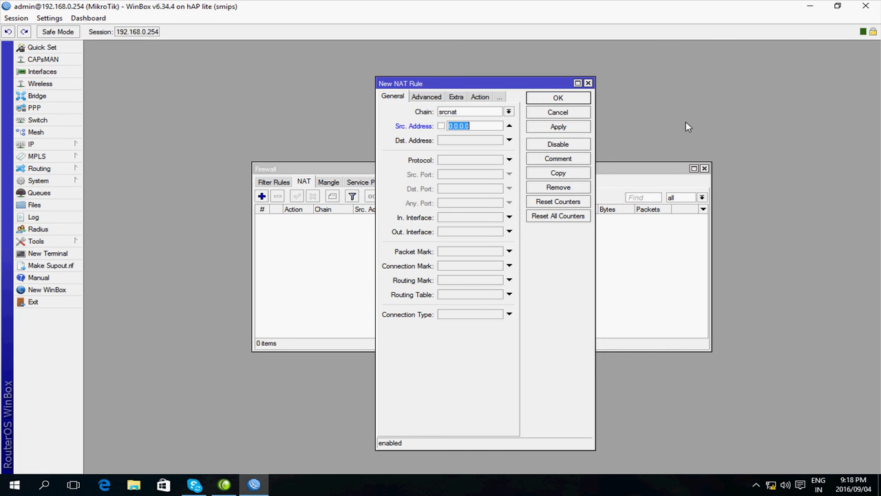
{"action": "type", "text": "192.168.0.0"}
{"action": "left_click_drag", "start_coordinate": [491, 125], "coordinate": [427, 131]}
Step: Set the NAT rule's action to src-nat with To Addresses 172.31.2.138 and save the rule
{"action": "left_click", "coordinate": [486, 98]}
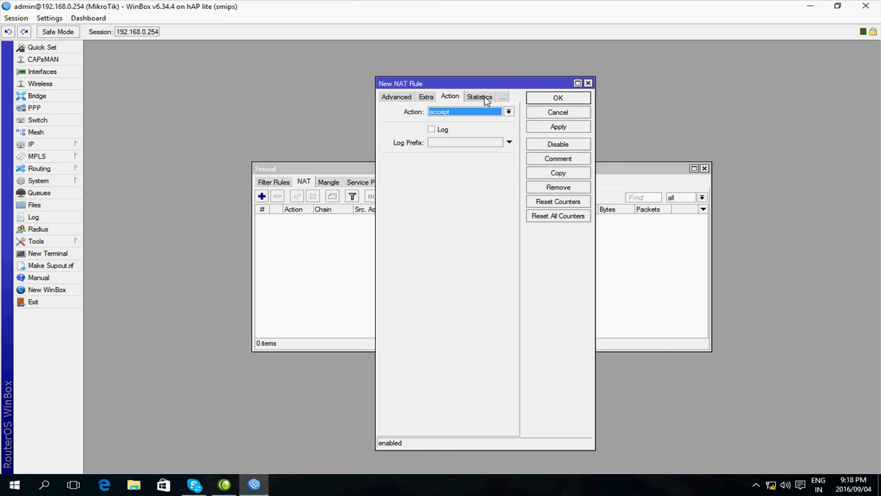
{"action": "left_click", "coordinate": [508, 112]}
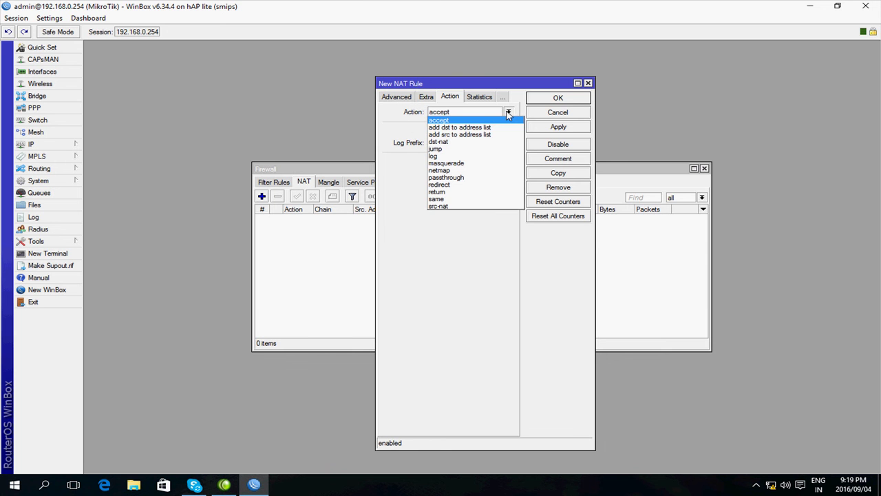
{"action": "left_click", "coordinate": [485, 206]}
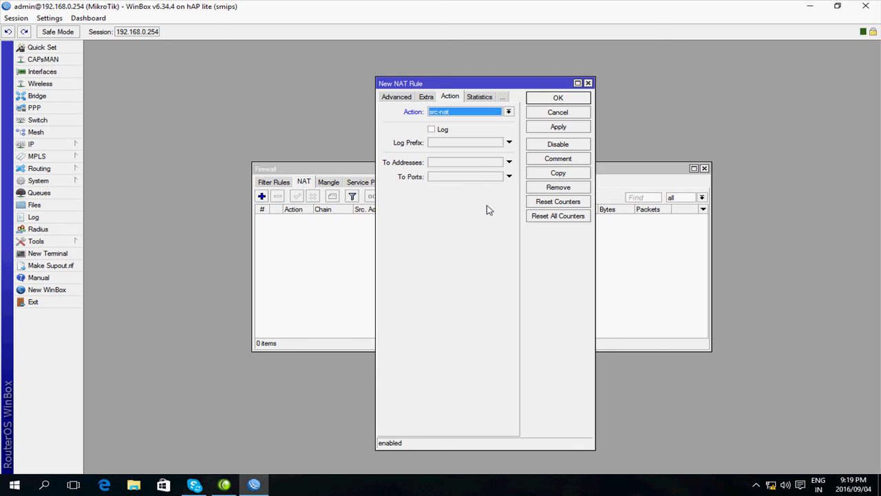
{"action": "left_click", "coordinate": [475, 163]}
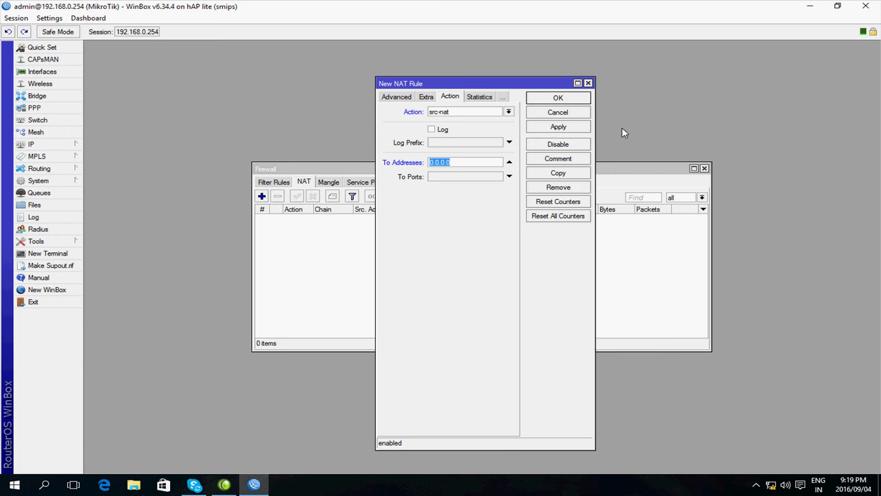
{"action": "type", "text": "172.31.2.138"}
{"action": "left_click", "coordinate": [569, 100]}
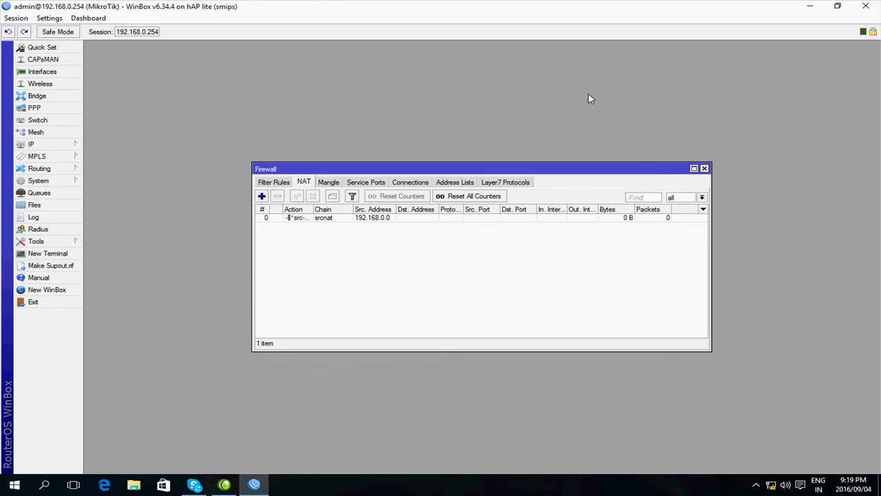
Step: Configure the router's DNS servers as 172.16.0.1 and 172.16.0.2, allow remote requests, and save the settings
{"action": "left_click", "coordinate": [54, 146]}
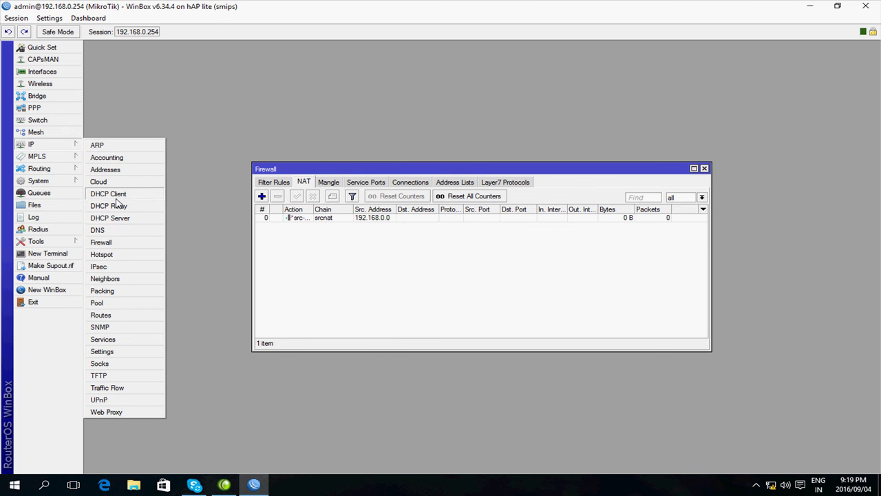
{"action": "left_click", "coordinate": [97, 230]}
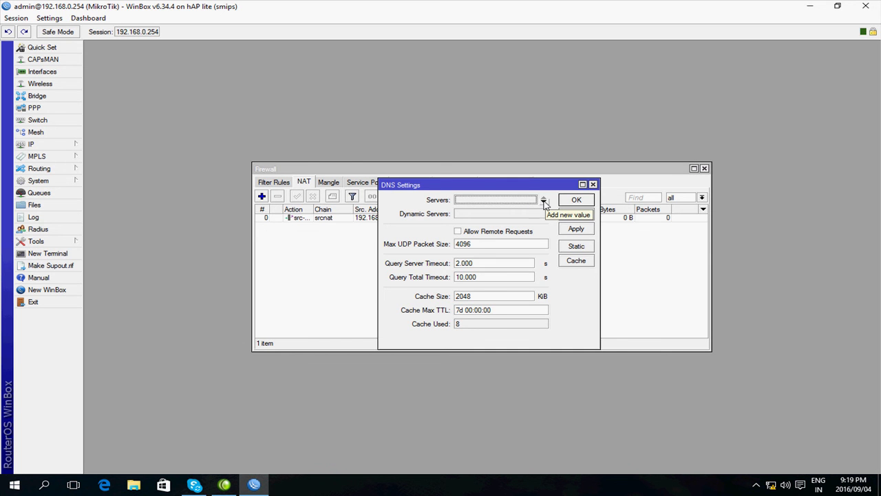
{"action": "left_click", "coordinate": [544, 199]}
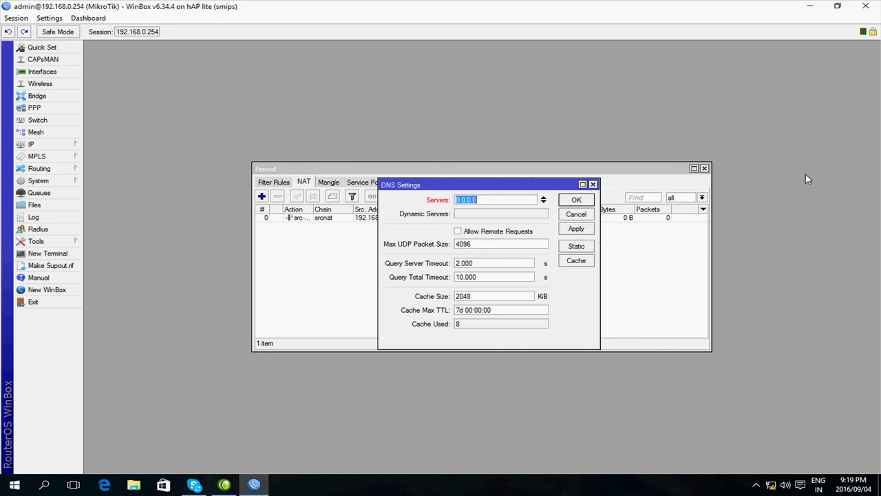
{"action": "type", "text": "172.16.0.1"}
{"action": "left_click", "coordinate": [544, 199]}
{"action": "type", "text": "172.16."}
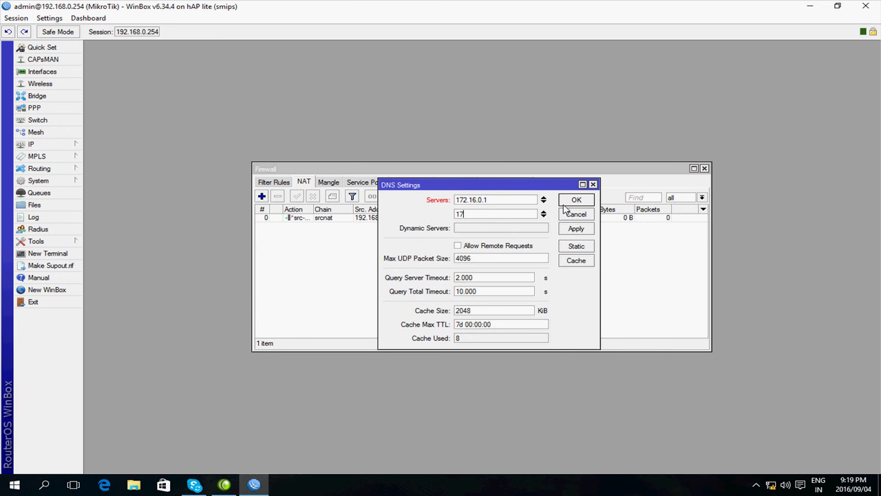
{"action": "type", "text": "0.2"}
{"action": "left_click", "coordinate": [458, 247]}
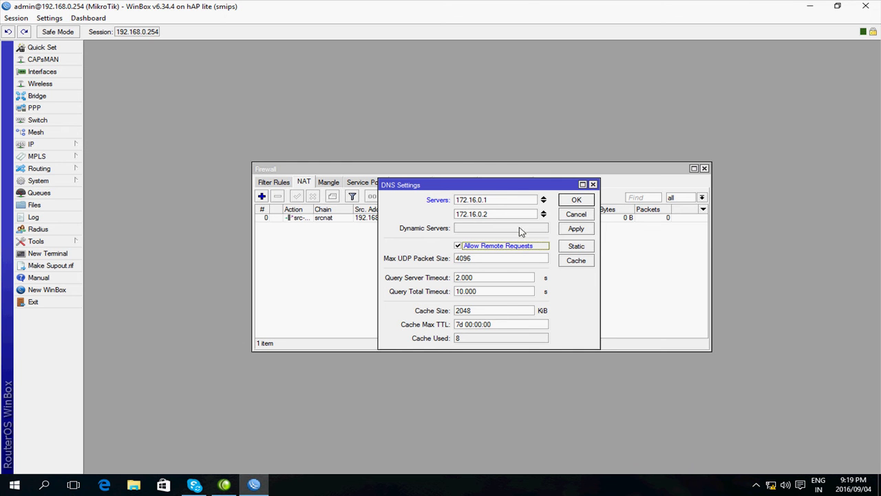
{"action": "left_click", "coordinate": [577, 201]}
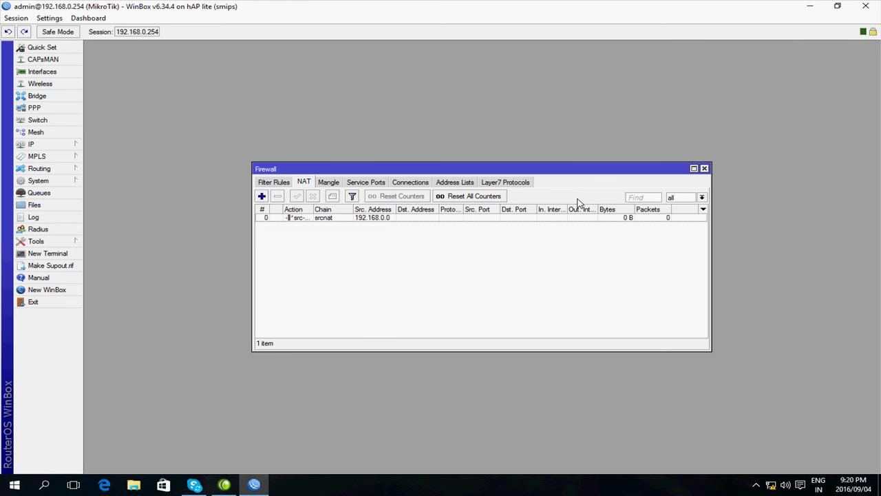
{"action": "left_click", "coordinate": [813, 8]}
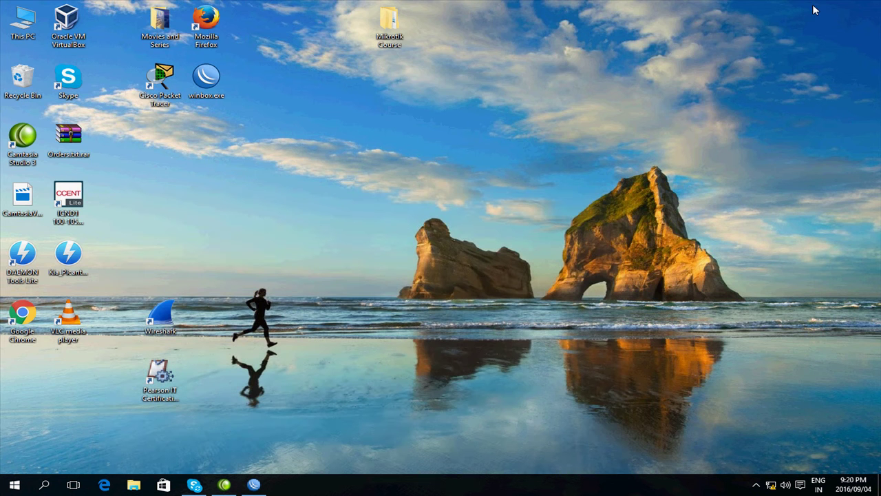
{"action": "double_click", "coordinate": [210, 31]}
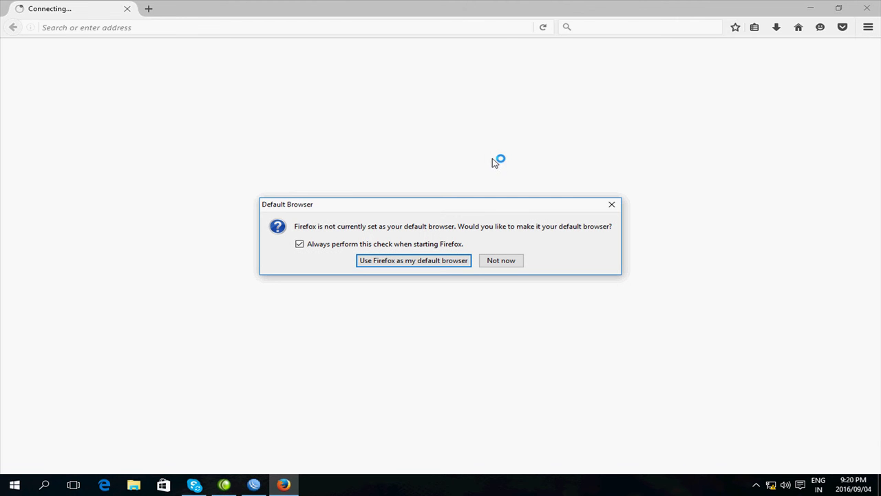
{"action": "left_click", "coordinate": [441, 261]}
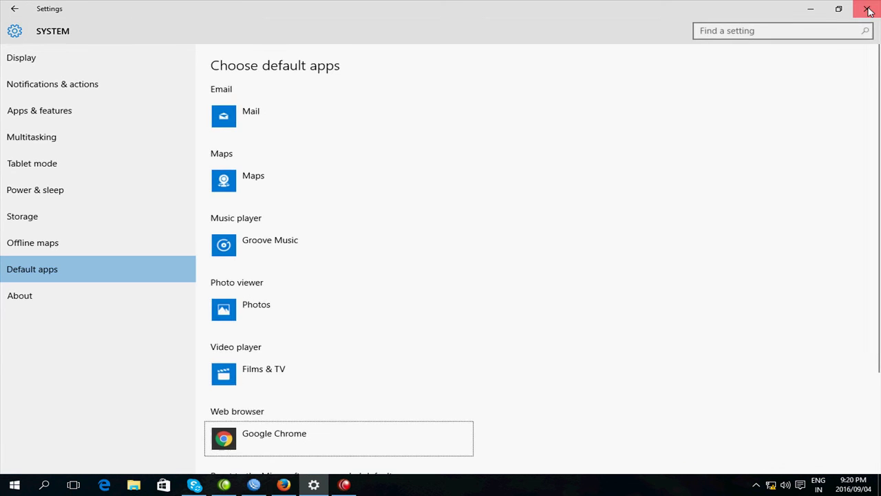
{"action": "left_click", "coordinate": [867, 9]}
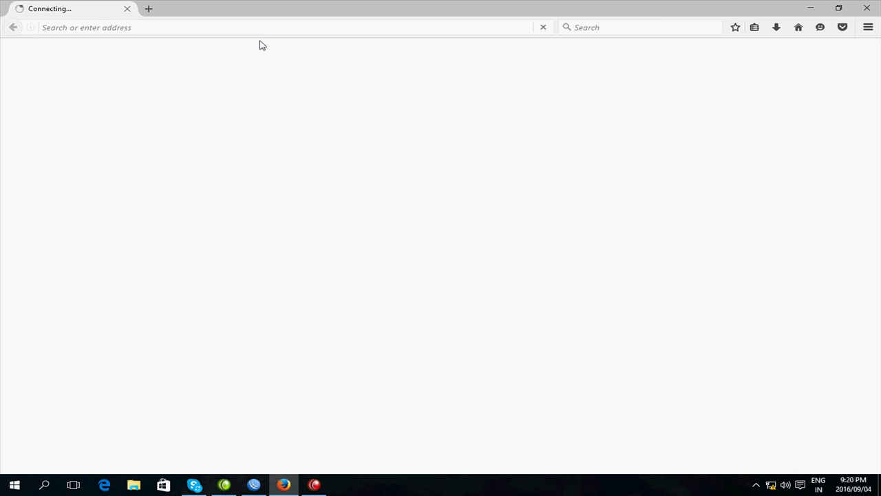
{"action": "left_click", "coordinate": [279, 27]}
{"action": "type", "text": "www."}
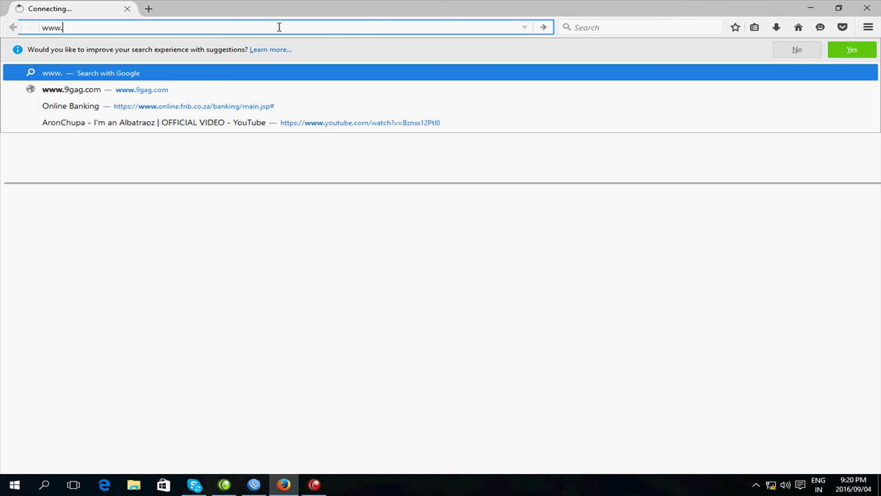
{"action": "type", "text": "google.com"}
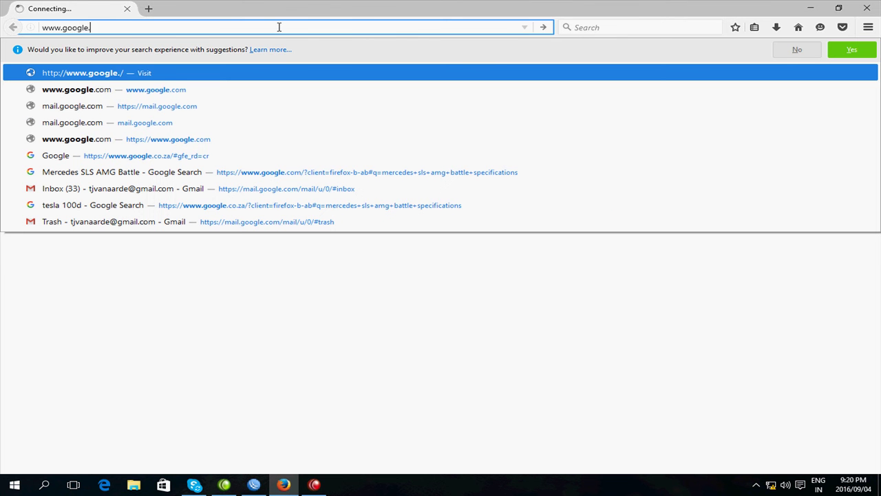
{"action": "key", "text": "Return"}
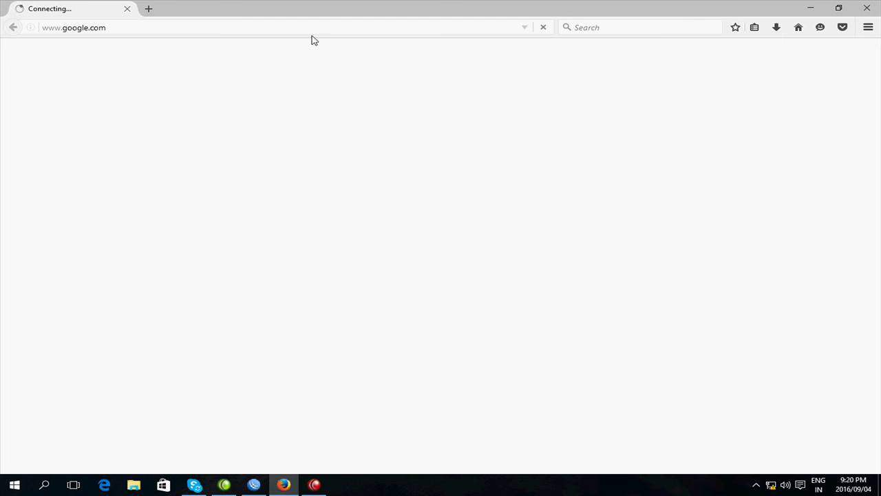
Step: Return to WinBox, edit the source NAT rule's source address to cover the whole LAN subnet, and save the rule
{"action": "left_click", "coordinate": [258, 486]}
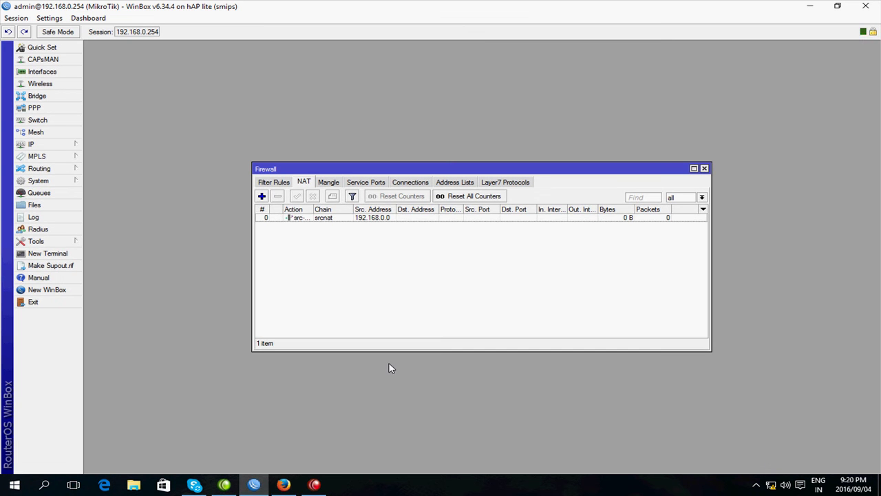
{"action": "double_click", "coordinate": [391, 219]}
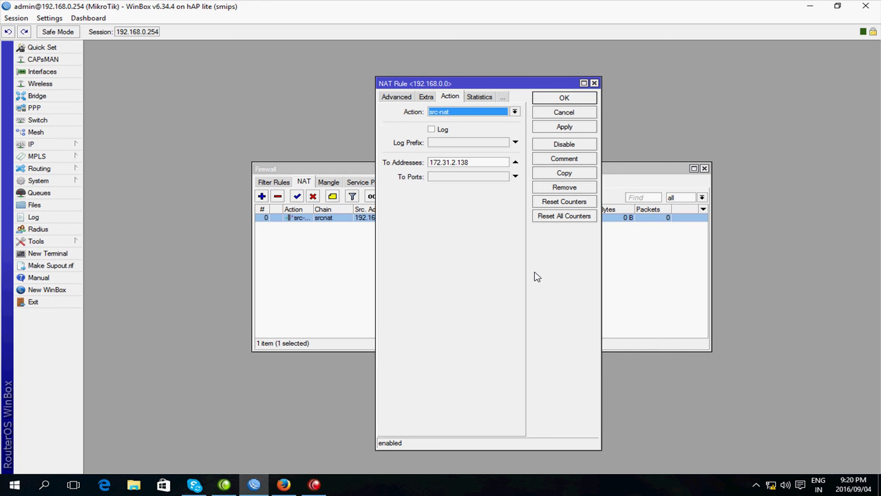
{"action": "left_click", "coordinate": [394, 97]}
{"action": "left_click", "coordinate": [393, 99]}
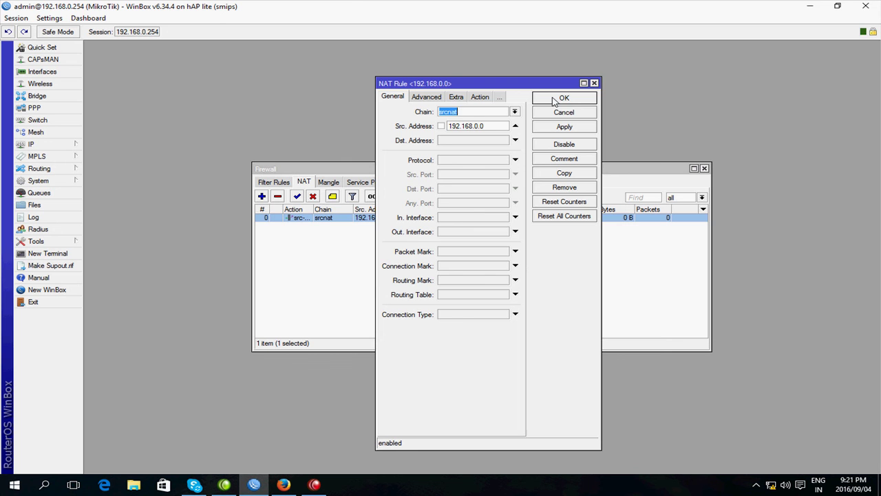
{"action": "left_click", "coordinate": [496, 124]}
{"action": "left_click", "coordinate": [577, 103]}
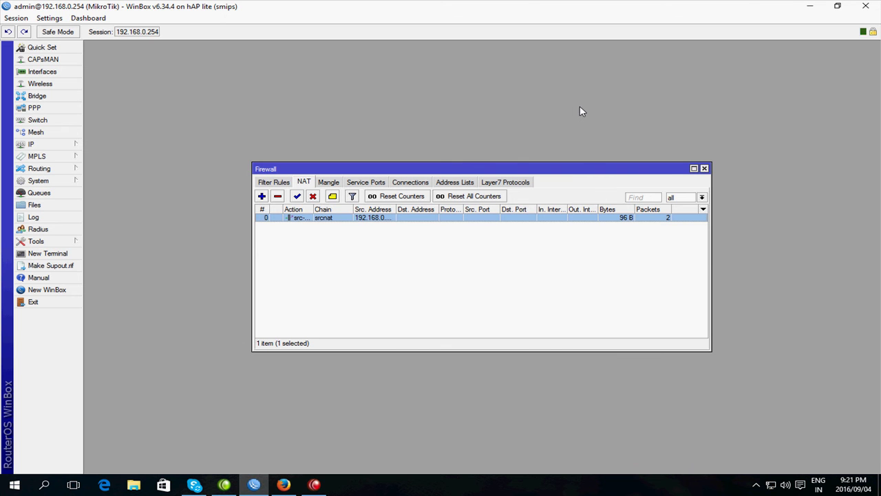
Step: Switch to Firefox and open Google News from the Google home page to check internet access
{"action": "left_click", "coordinate": [283, 484]}
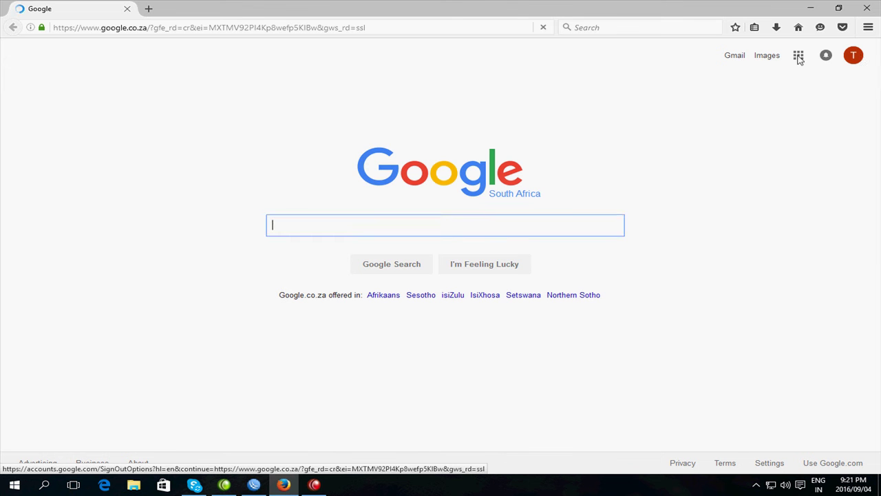
{"action": "left_click", "coordinate": [798, 55]}
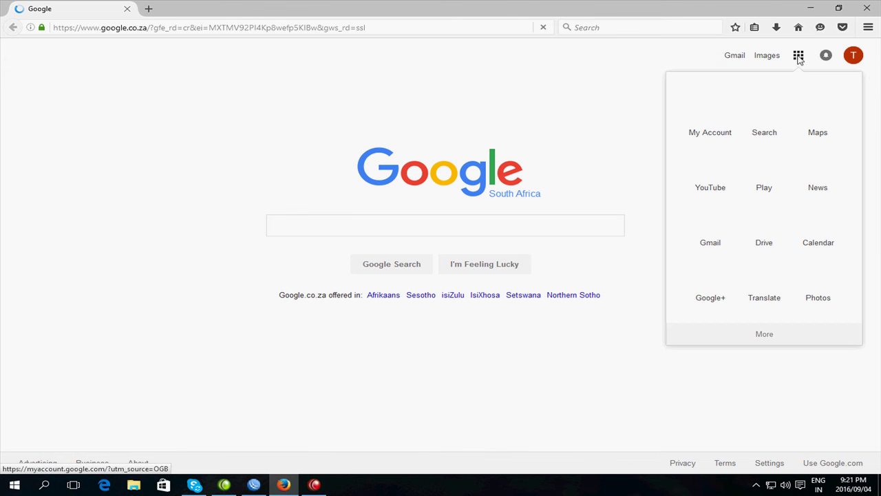
{"action": "left_click", "coordinate": [821, 190]}
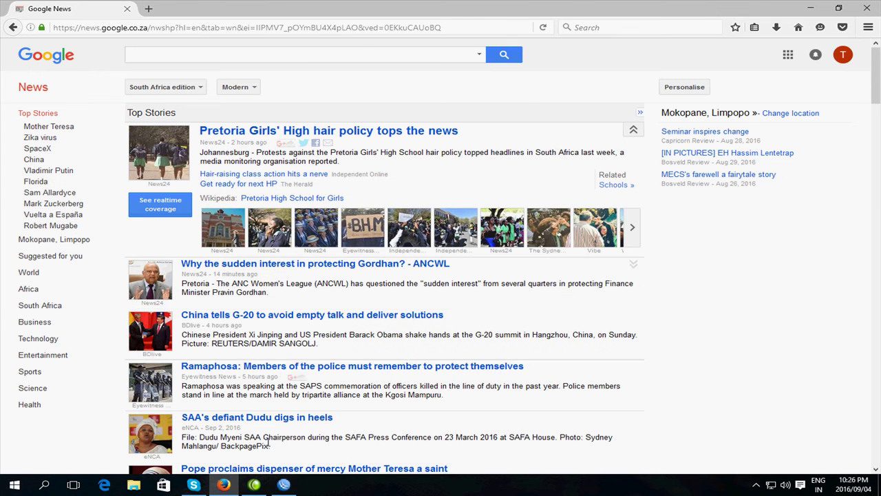
Step: Switch to WinBox and delete the bridgeLocal bridge from the router's bridge list
{"action": "left_click", "coordinate": [284, 486]}
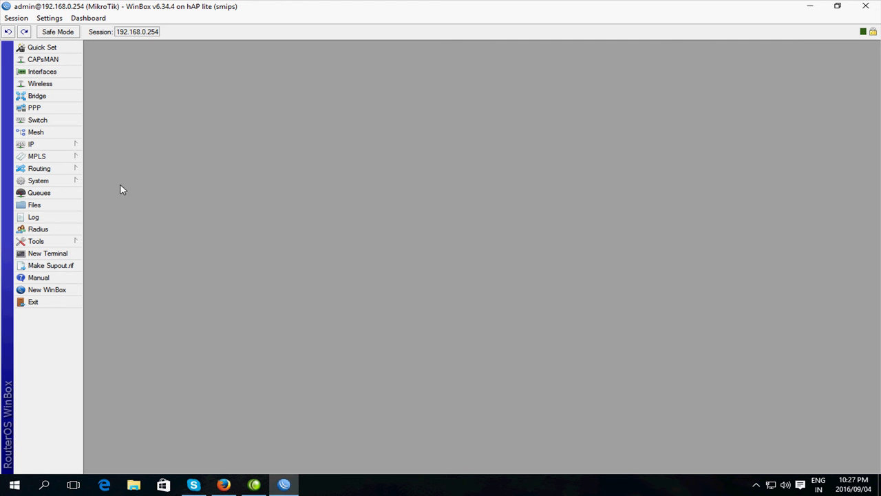
{"action": "left_click", "coordinate": [41, 96]}
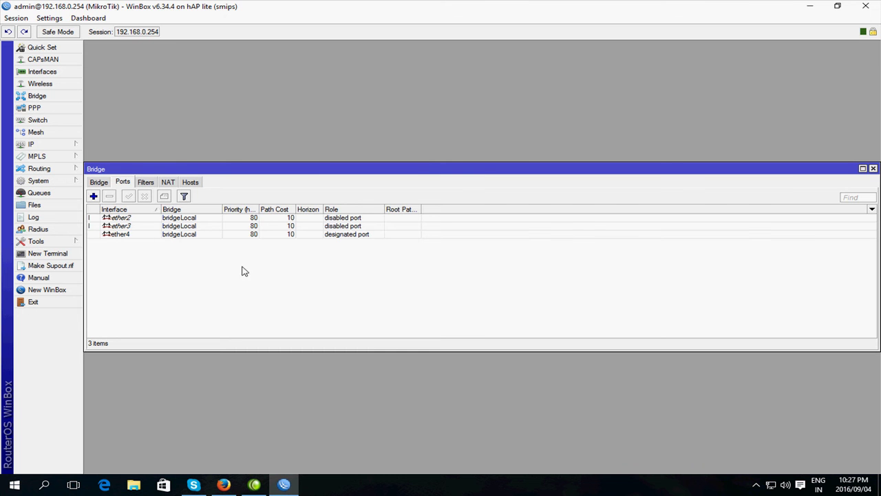
{"action": "left_click", "coordinate": [103, 185]}
{"action": "left_click", "coordinate": [110, 217]}
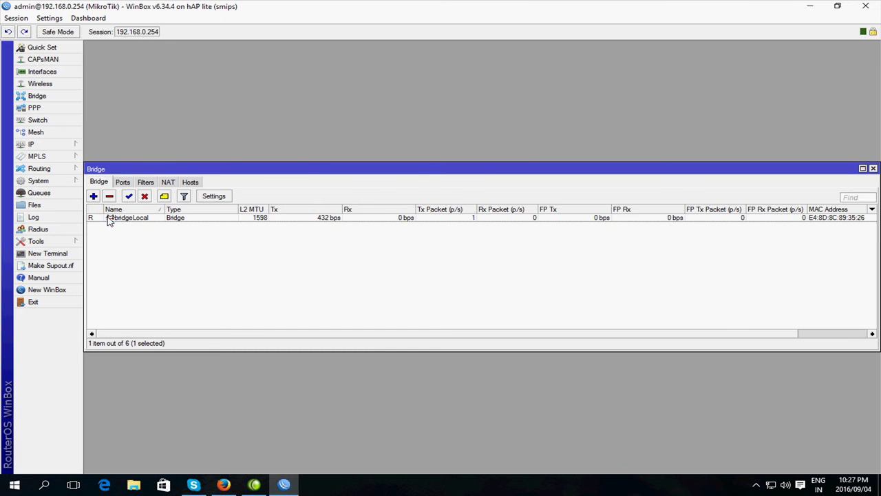
{"action": "left_click", "coordinate": [113, 196]}
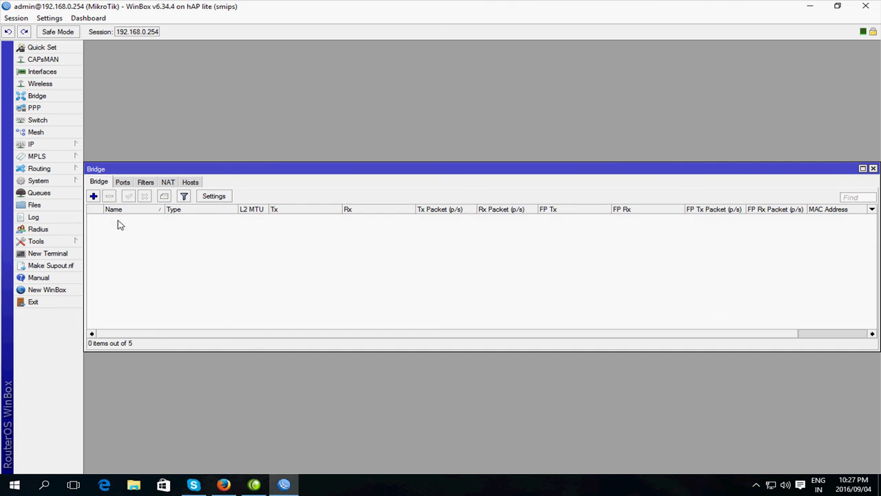
Step: Remove the leftover ether4, ether3 and ether2 entries from the bridge ports
{"action": "left_click", "coordinate": [123, 182]}
{"action": "left_click", "coordinate": [137, 234]}
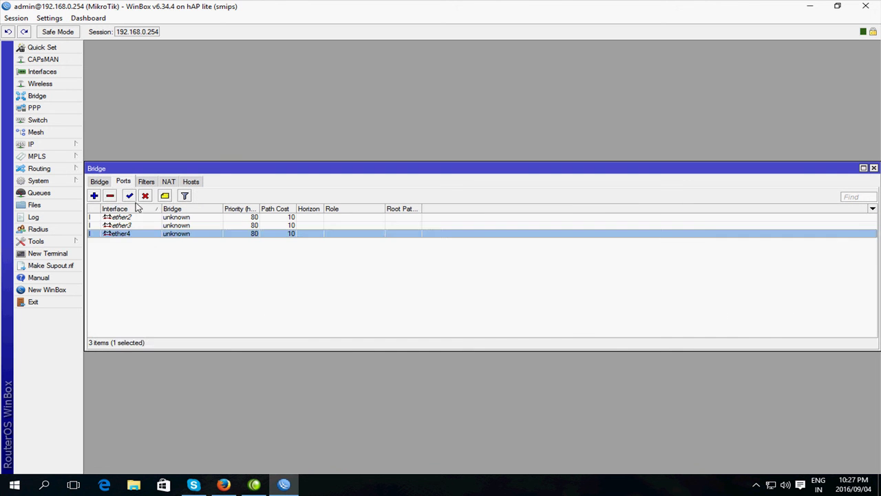
{"action": "left_click", "coordinate": [110, 197]}
{"action": "left_click", "coordinate": [127, 226]}
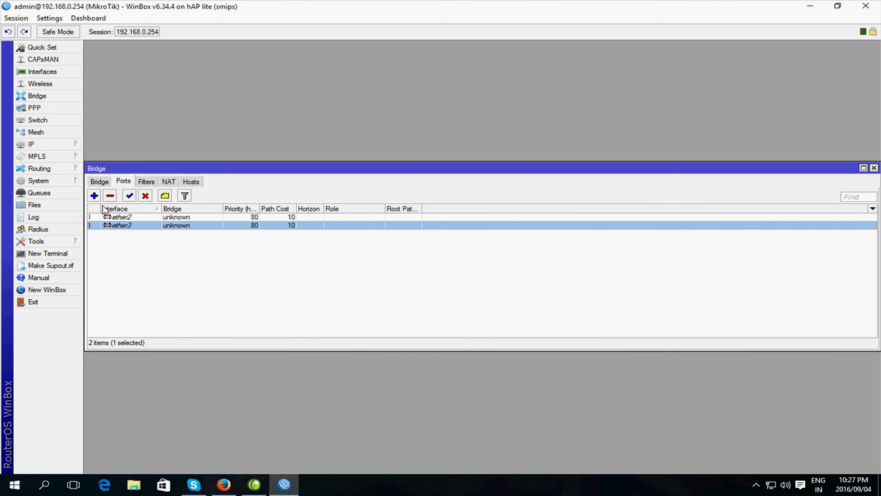
{"action": "left_click", "coordinate": [110, 196]}
{"action": "left_click", "coordinate": [124, 218]}
{"action": "left_click", "coordinate": [110, 196]}
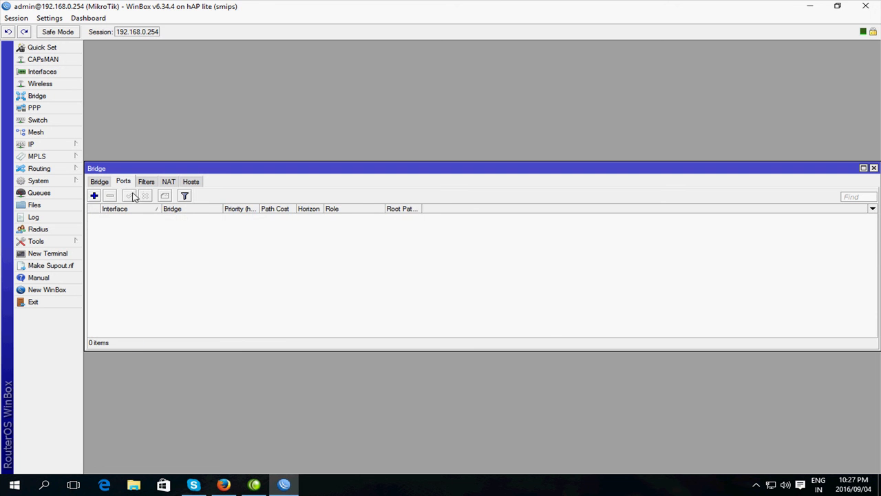
Step: Check the bridge filters, NAT and hosts lists, and create a new bridge named LAN-Bridge
{"action": "left_click", "coordinate": [146, 181]}
{"action": "left_click", "coordinate": [168, 182]}
{"action": "left_click", "coordinate": [190, 182]}
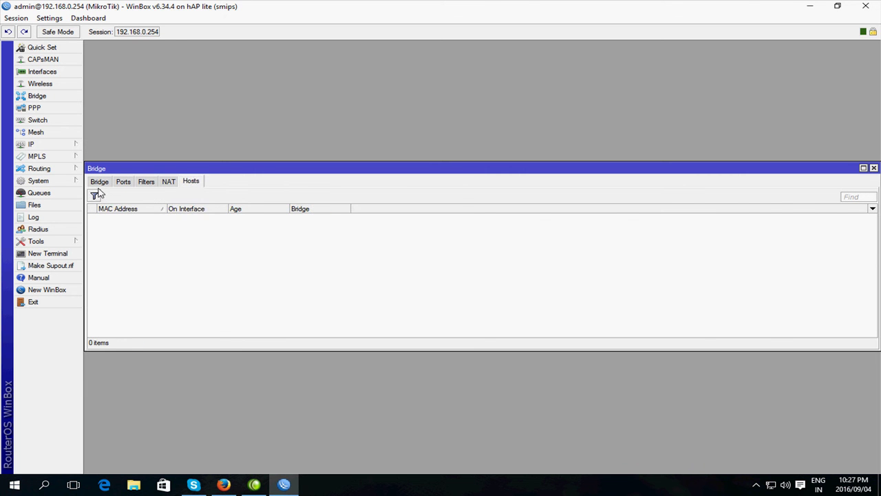
{"action": "left_click", "coordinate": [99, 182]}
{"action": "left_click", "coordinate": [94, 195]}
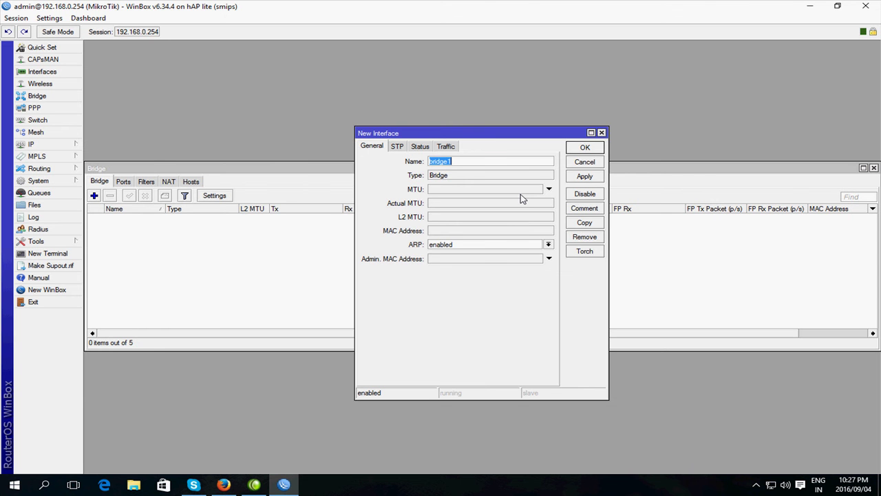
{"action": "type", "text": "LAN-B"}
{"action": "left_click", "coordinate": [582, 147]}
Step: Add the ether2 and ether3 interfaces as ports of LAN-Bridge
{"action": "left_click", "coordinate": [124, 182]}
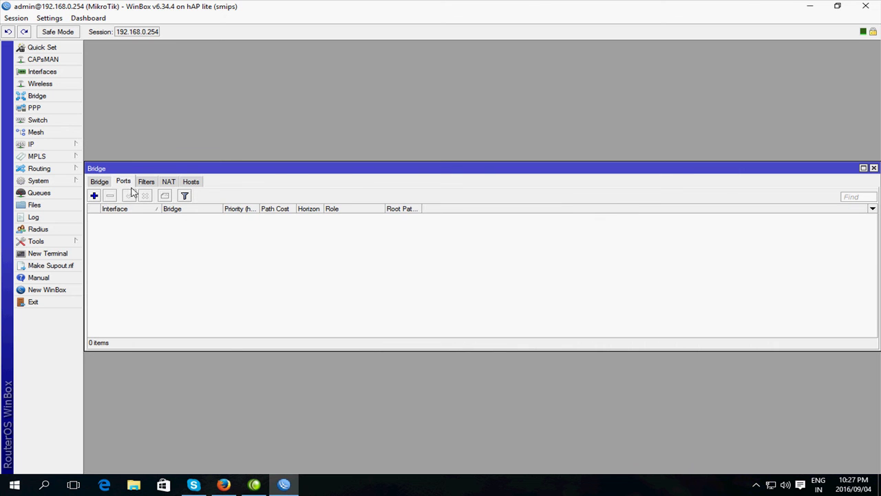
{"action": "left_click", "coordinate": [94, 197]}
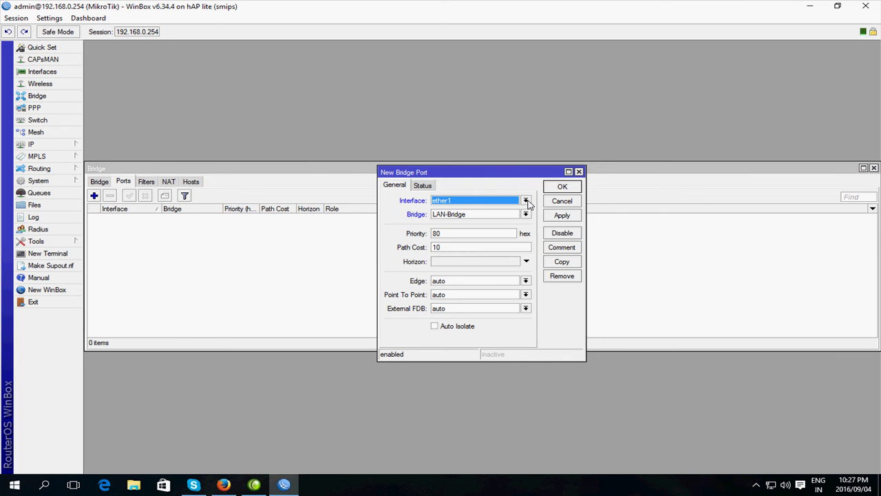
{"action": "left_click", "coordinate": [526, 201]}
{"action": "left_click", "coordinate": [523, 223]}
{"action": "left_click", "coordinate": [562, 186]}
{"action": "left_click", "coordinate": [93, 195]}
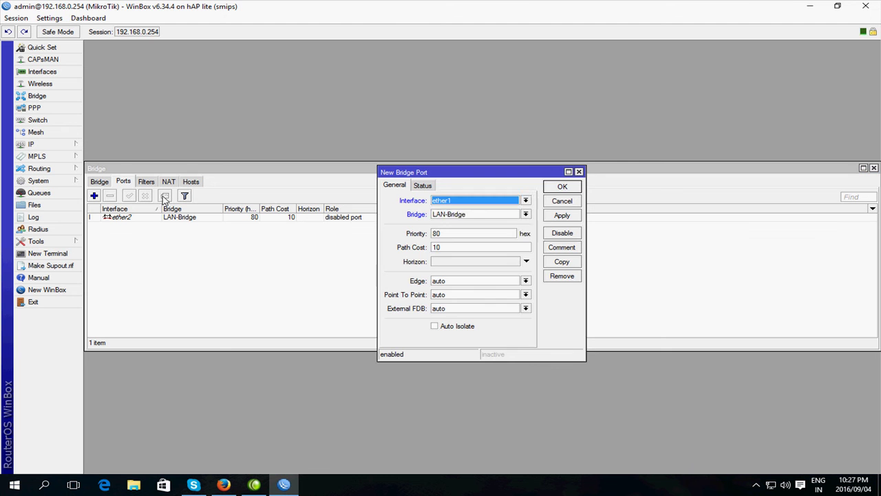
{"action": "left_click", "coordinate": [526, 200]}
{"action": "left_click", "coordinate": [506, 223]}
{"action": "left_click", "coordinate": [561, 186]}
Step: Add ether4 and wlan1 as ports of LAN-Bridge and return to the list of bridges
{"action": "left_click", "coordinate": [94, 196]}
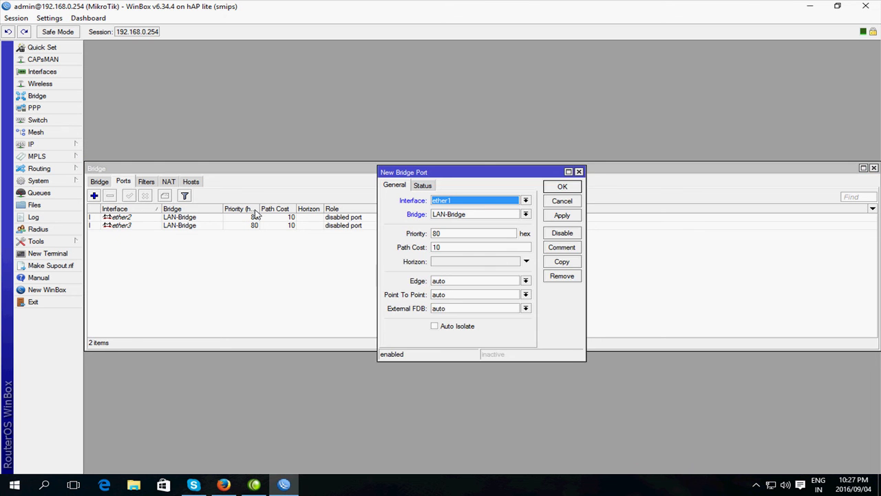
{"action": "left_click", "coordinate": [526, 201]}
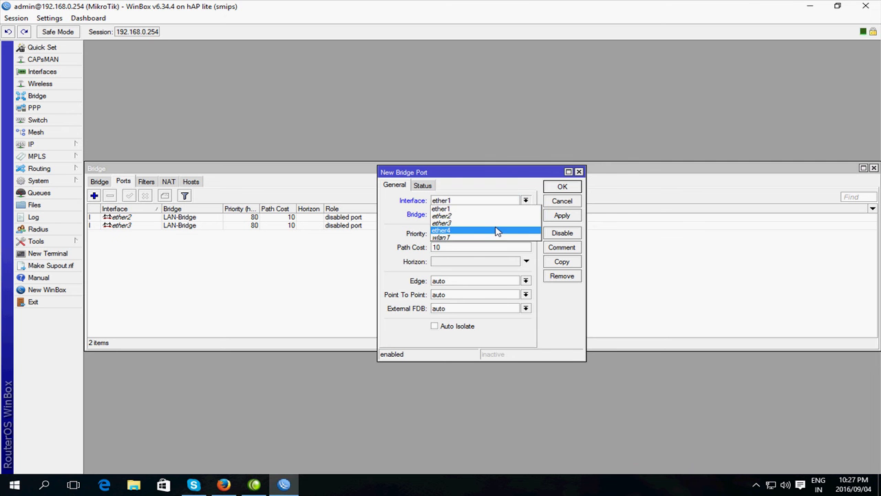
{"action": "left_click", "coordinate": [496, 230]}
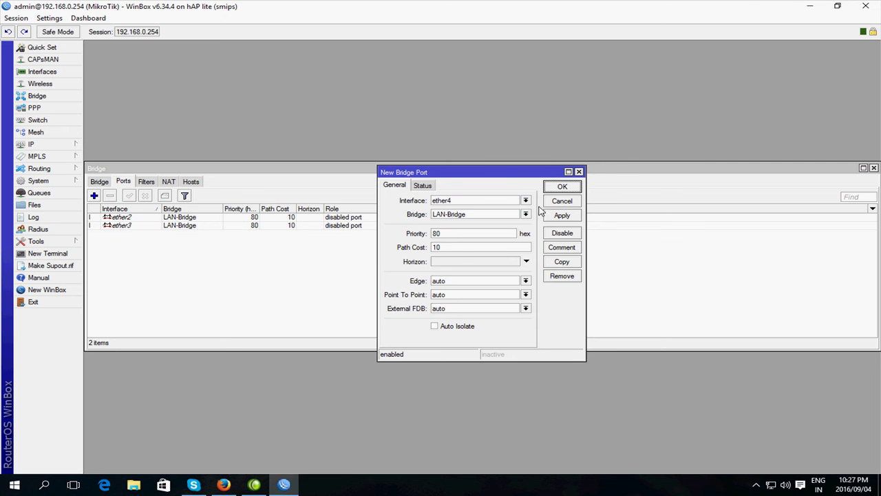
{"action": "left_click", "coordinate": [560, 188]}
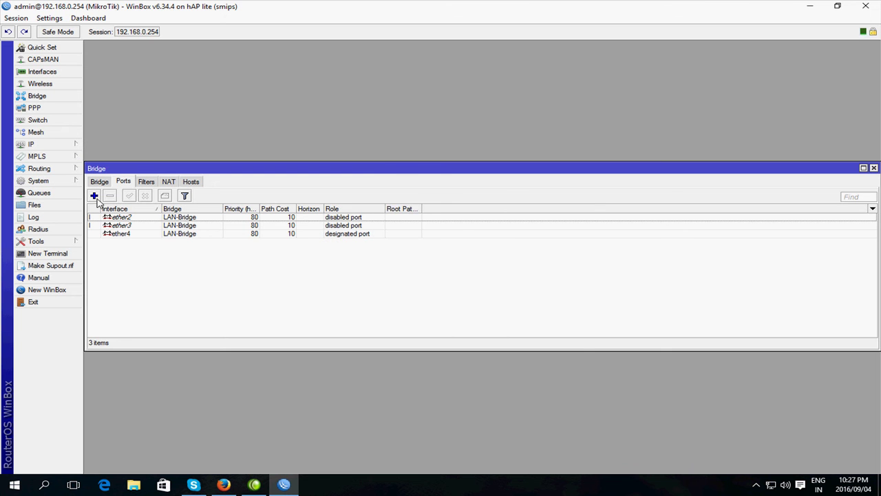
{"action": "left_click", "coordinate": [94, 196]}
{"action": "left_click", "coordinate": [526, 200]}
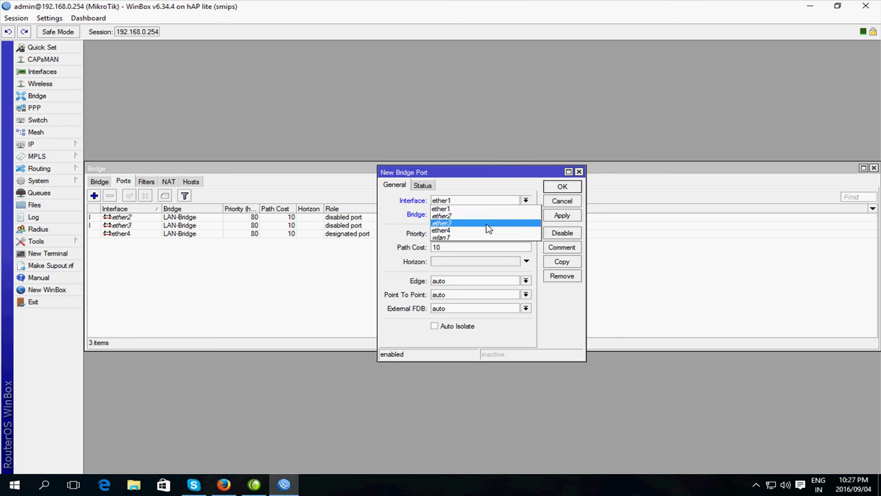
{"action": "left_click", "coordinate": [484, 238]}
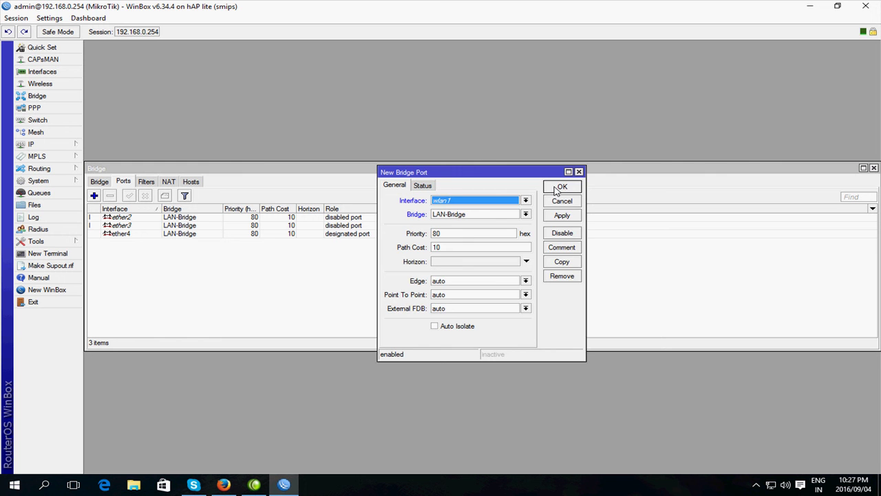
{"action": "left_click", "coordinate": [556, 190]}
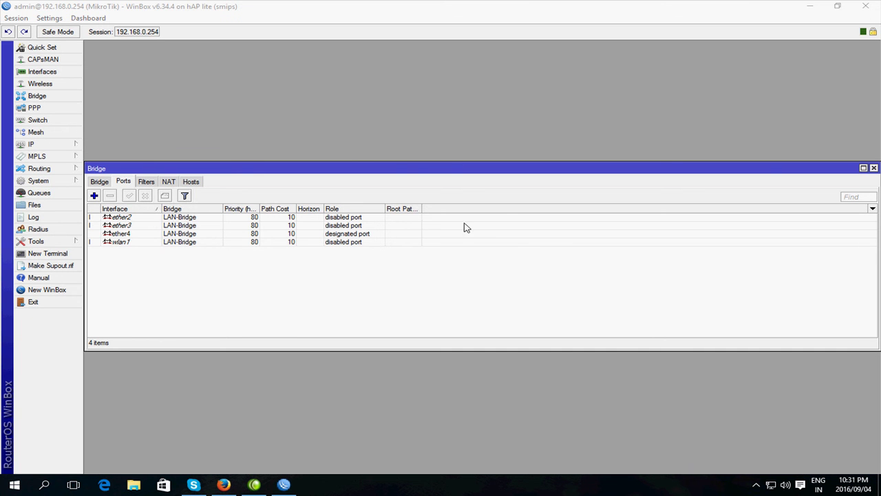
{"action": "left_click", "coordinate": [104, 182]}
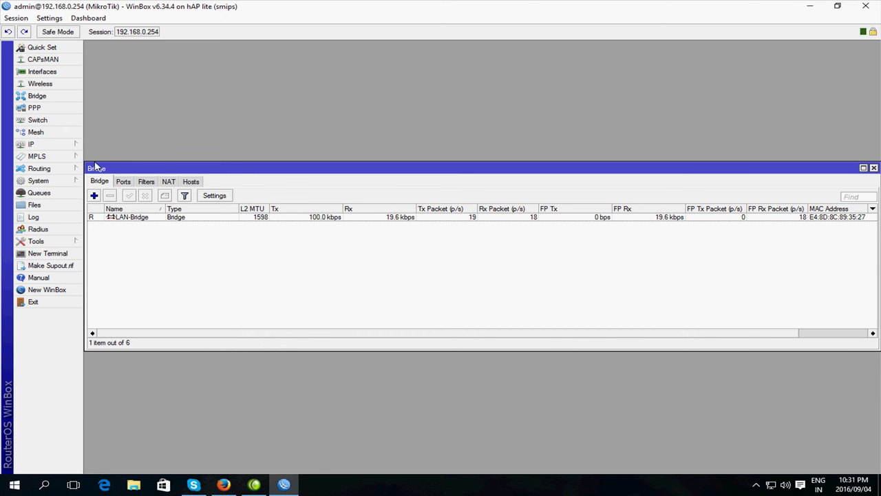
Step: Run the DHCP server setup on LAN-Bridge, accepting address space 192.168.0.0/24 and gateway 192.168.0.254
{"action": "left_click", "coordinate": [66, 146]}
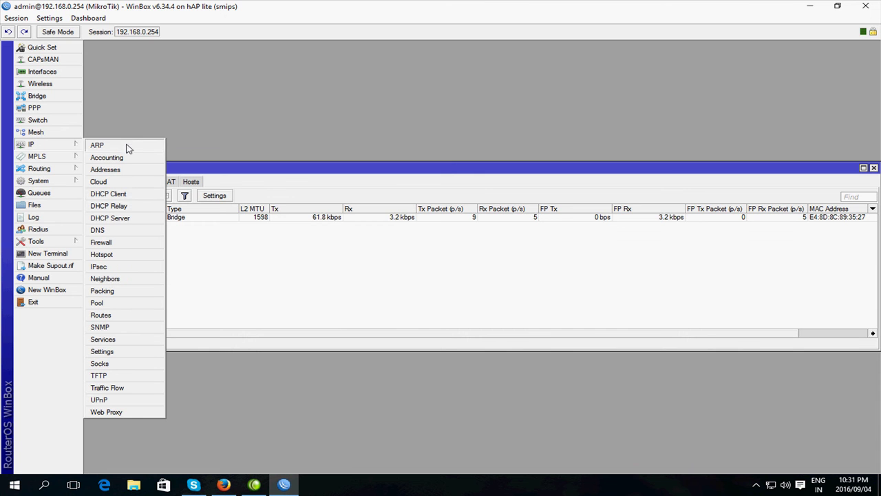
{"action": "left_click", "coordinate": [129, 218]}
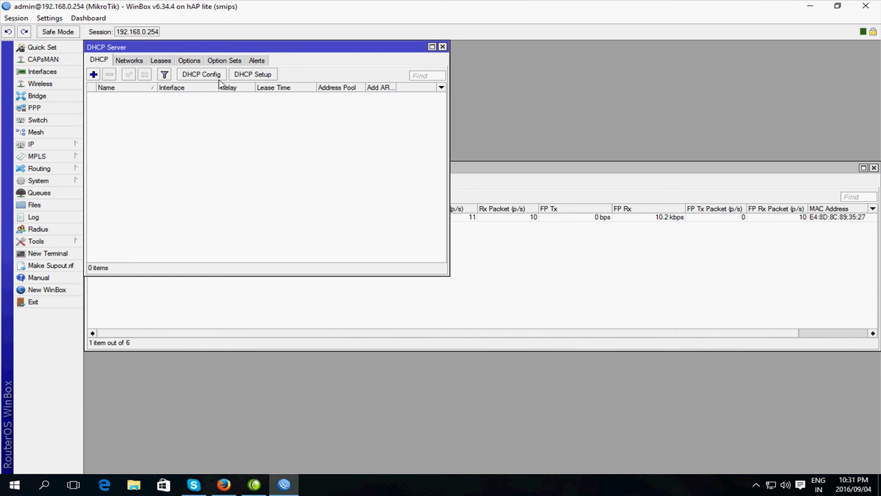
{"action": "left_click", "coordinate": [245, 76]}
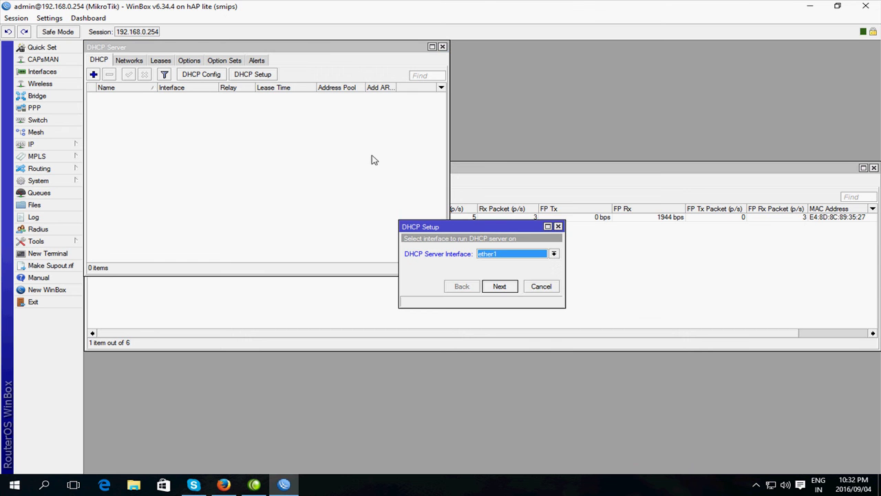
{"action": "left_click", "coordinate": [554, 254]}
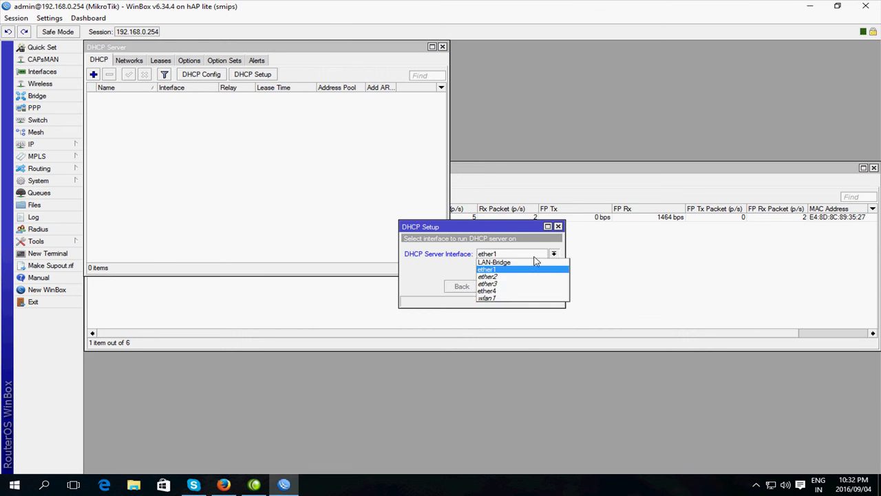
{"action": "left_click", "coordinate": [527, 262]}
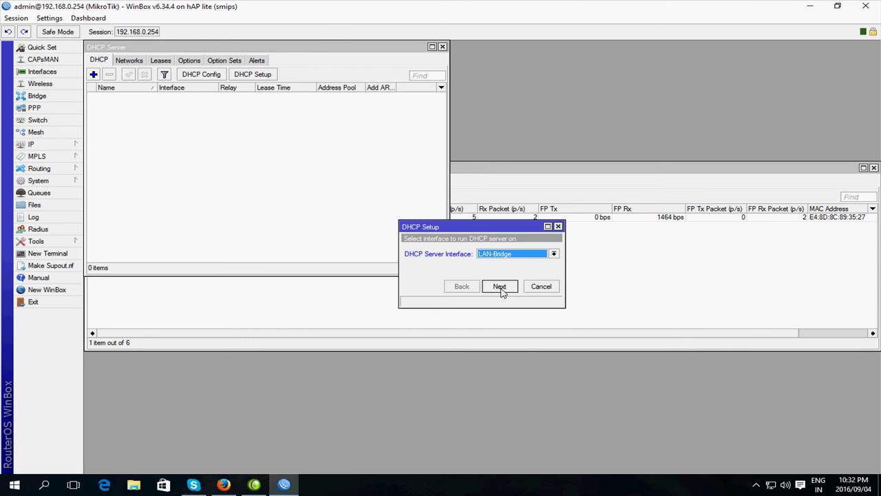
{"action": "left_click", "coordinate": [503, 287]}
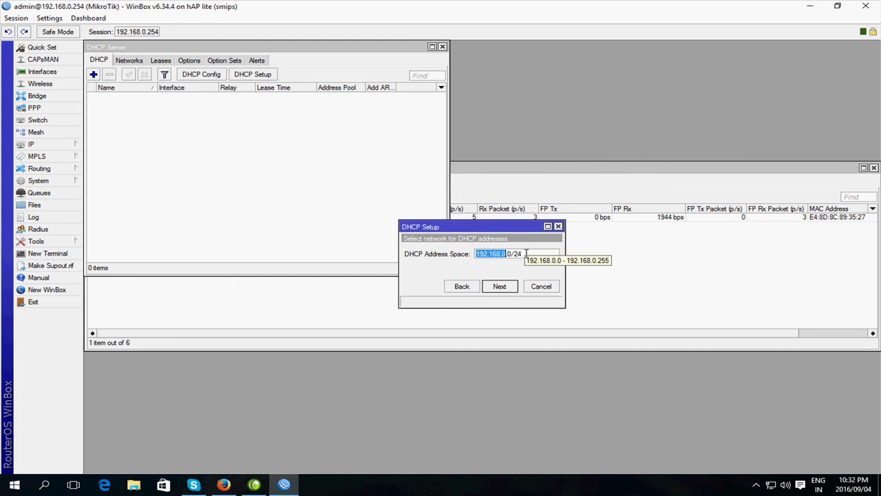
{"action": "left_click", "coordinate": [499, 286]}
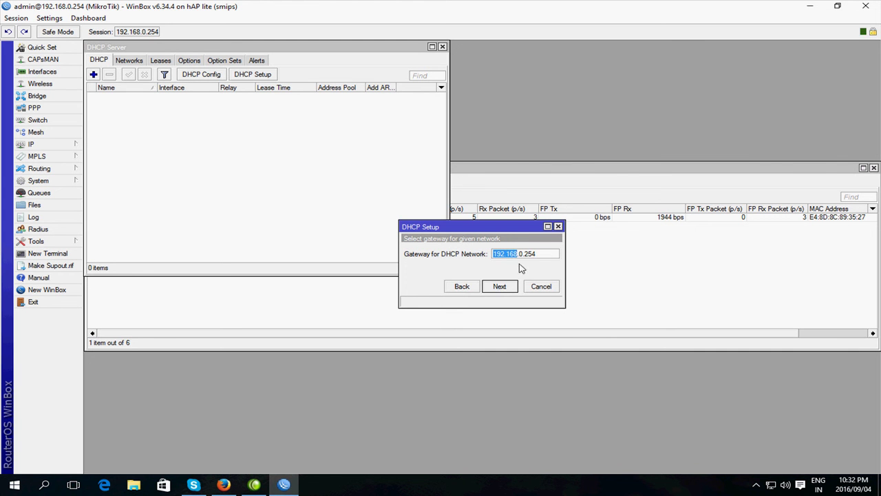
{"action": "left_click", "coordinate": [498, 288]}
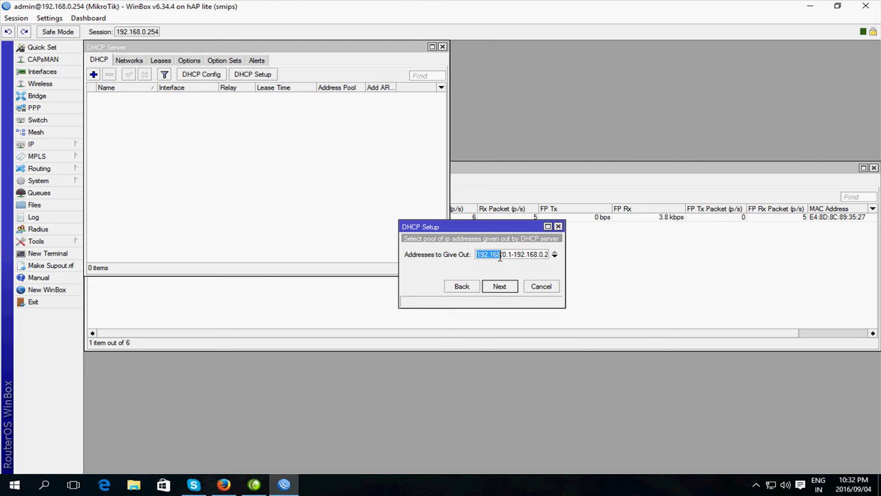
Step: Change the last digit of the DHCP address pool's end address to 0 and accept the pool
{"action": "left_click_drag", "start_coordinate": [538, 254], "coordinate": [545, 255]}
{"action": "left_click", "coordinate": [546, 255]}
{"action": "key", "text": "BackSpace"}
{"action": "type", "text": "0"}
{"action": "left_click", "coordinate": [505, 288]}
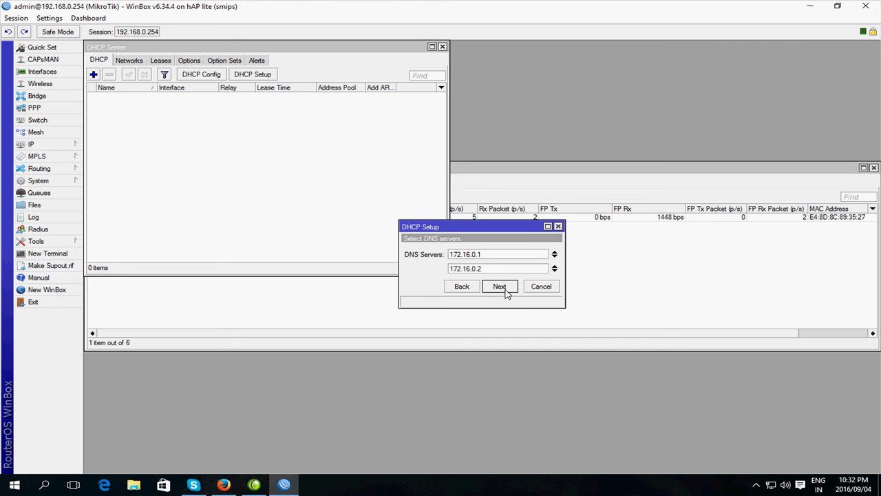
Step: Accept DNS servers 172.16.0.1 and 172.16.0.2 with a lease time of 00:10:00, and finish the DHCP setup
{"action": "left_click_drag", "start_coordinate": [493, 254], "coordinate": [432, 271]}
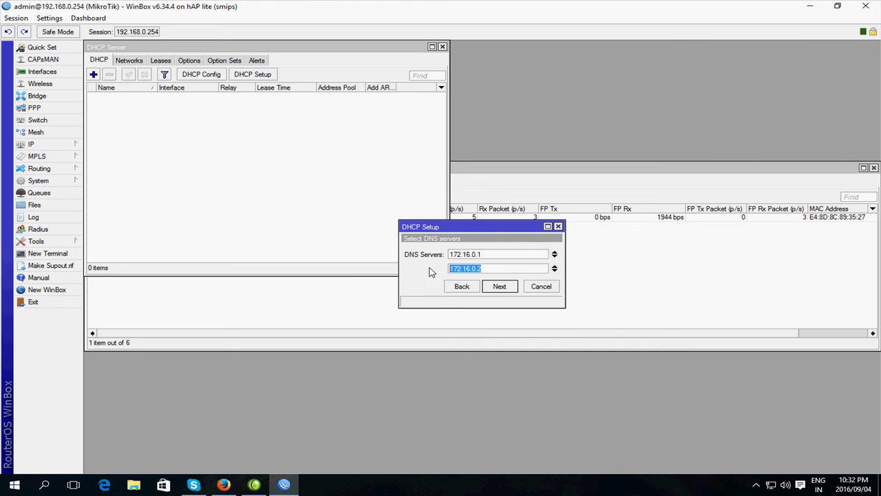
{"action": "left_click", "coordinate": [509, 289]}
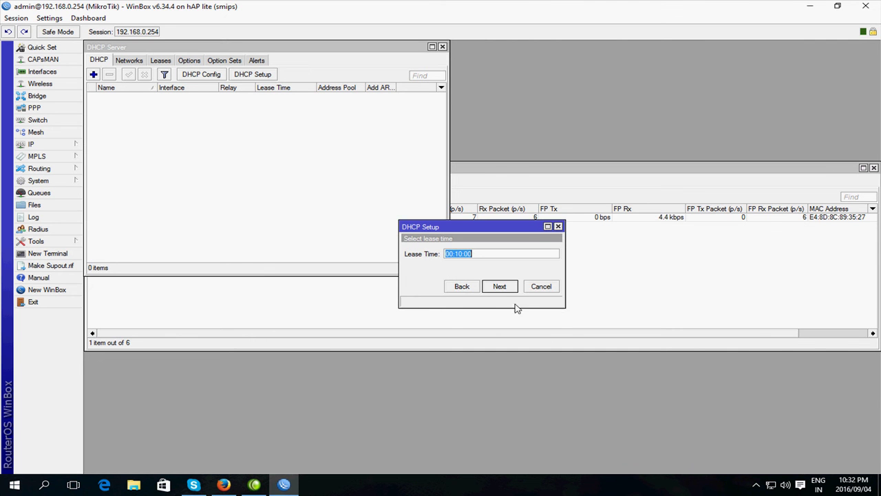
{"action": "left_click", "coordinate": [507, 289]}
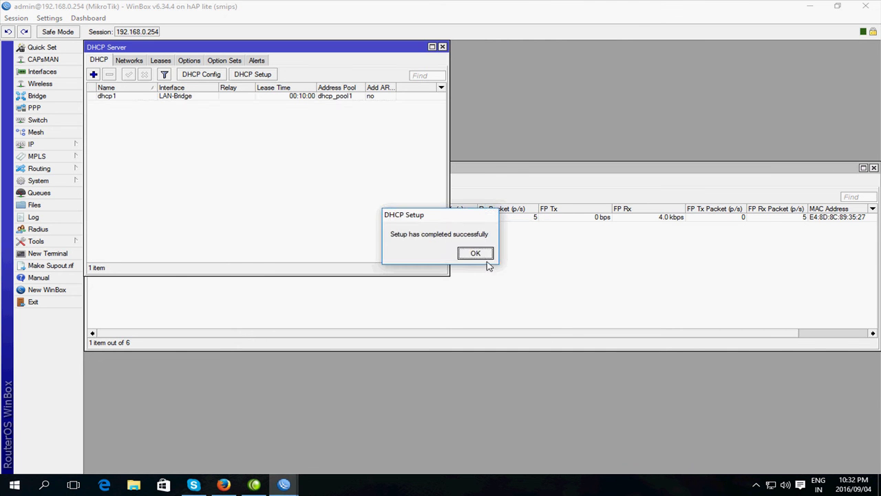
{"action": "left_click", "coordinate": [475, 253]}
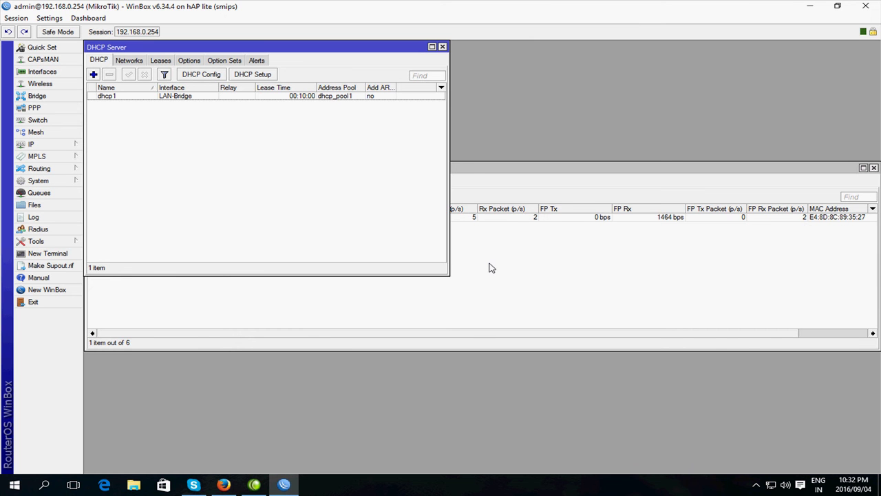
Step: Set the Windows Ethernet adapter's IPv4 properties to obtain both the IP address and the DNS server address automatically
{"action": "right_click", "coordinate": [14, 485]}
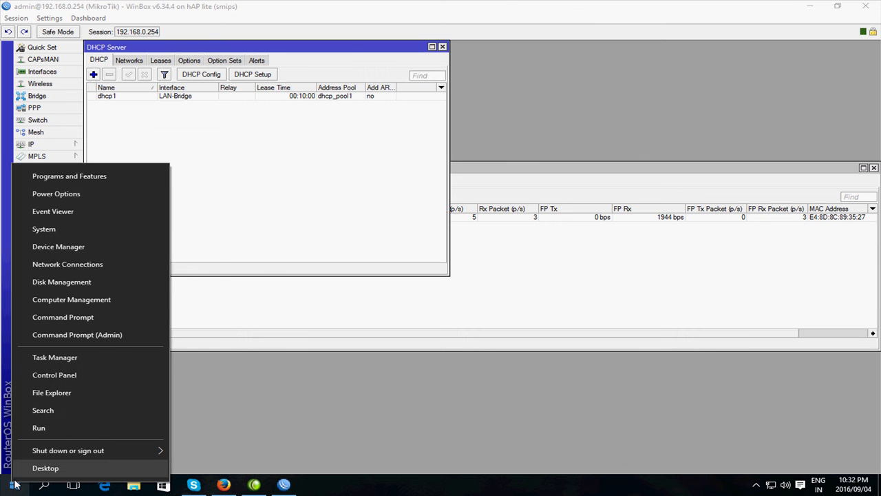
{"action": "left_click", "coordinate": [60, 265]}
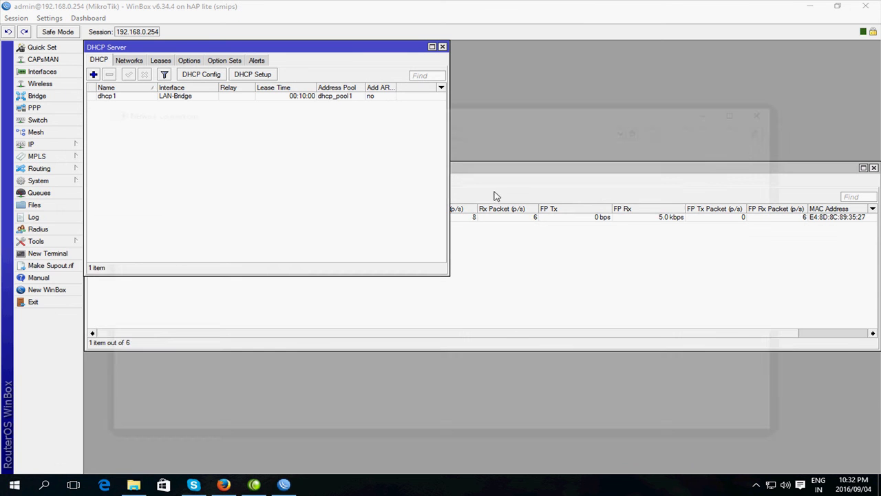
{"action": "right_click", "coordinate": [319, 178]}
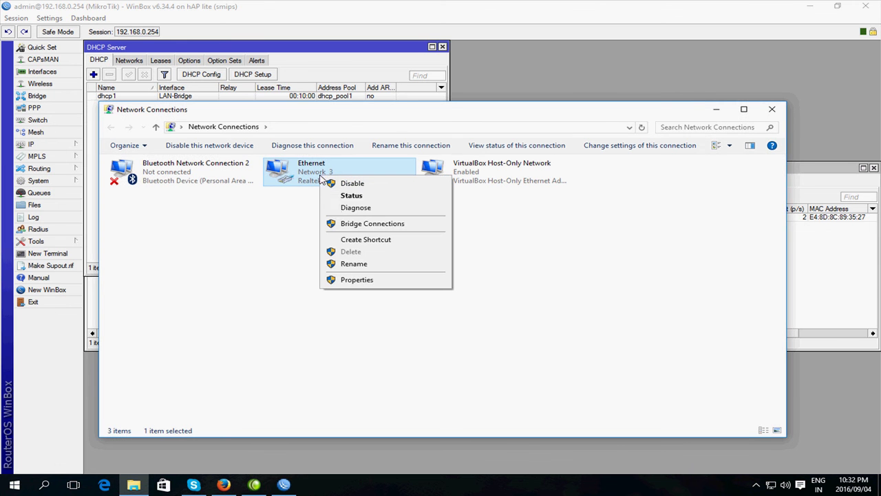
{"action": "left_click", "coordinate": [356, 281]}
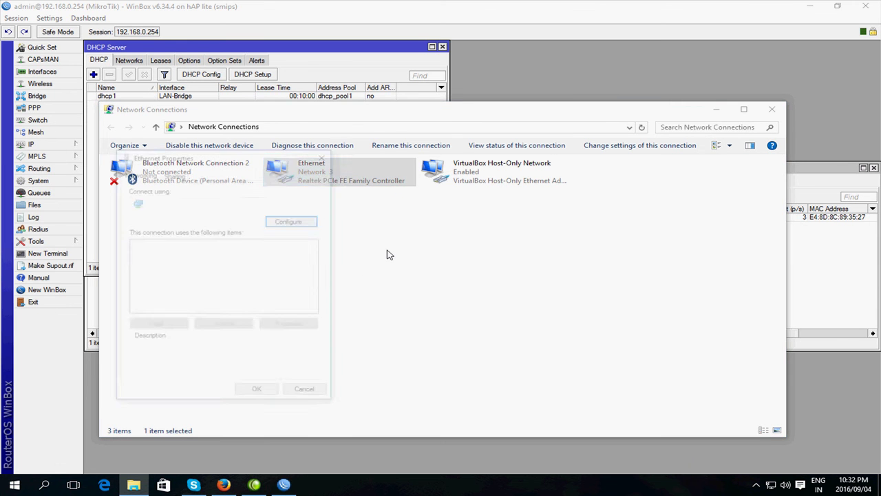
{"action": "double_click", "coordinate": [253, 282]}
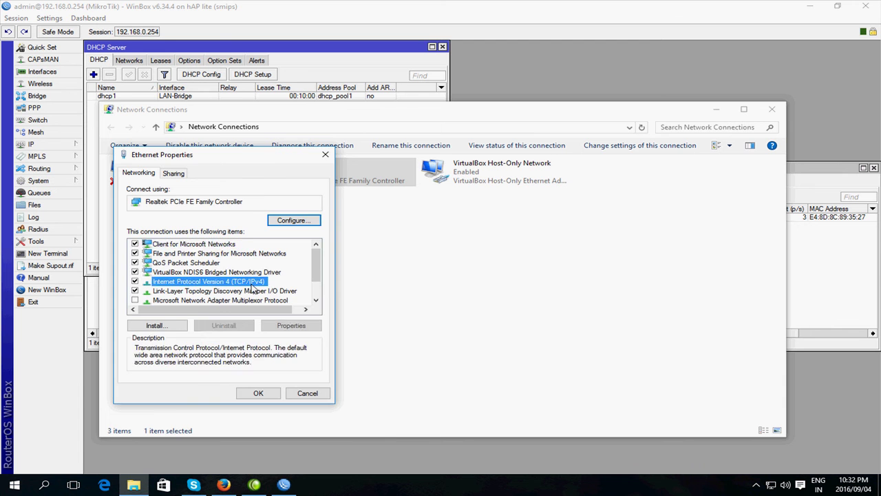
{"action": "left_click", "coordinate": [222, 265]}
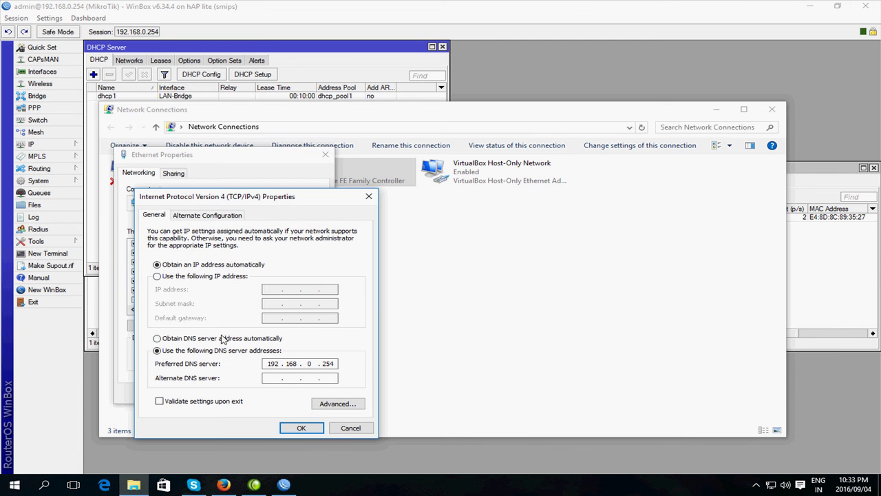
{"action": "left_click", "coordinate": [224, 338]}
{"action": "left_click", "coordinate": [290, 429]}
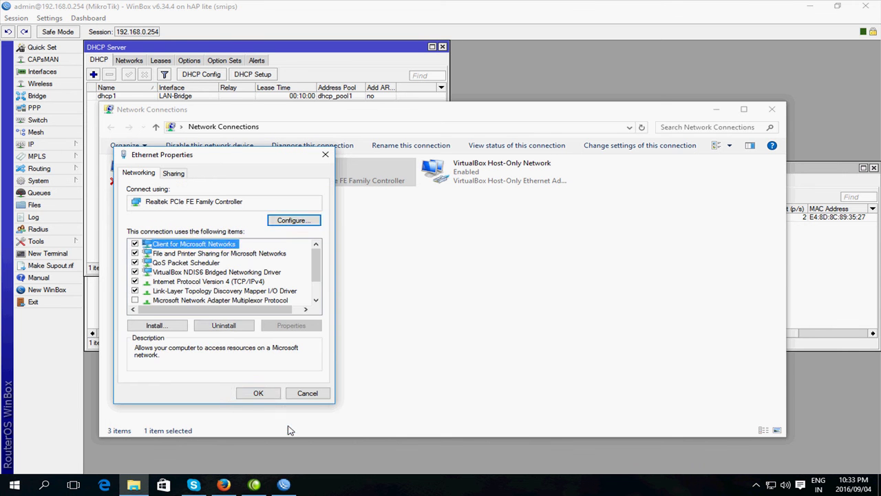
{"action": "left_click", "coordinate": [265, 393]}
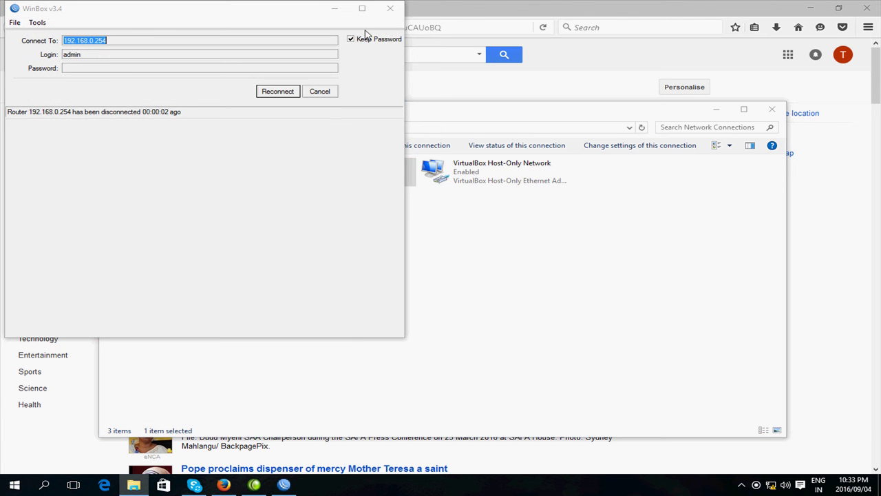
Step: Clear away the open windows, start a new WinBox connection to 192.168.0.254, and show the DHCP server's leases
{"action": "left_click", "coordinate": [335, 8]}
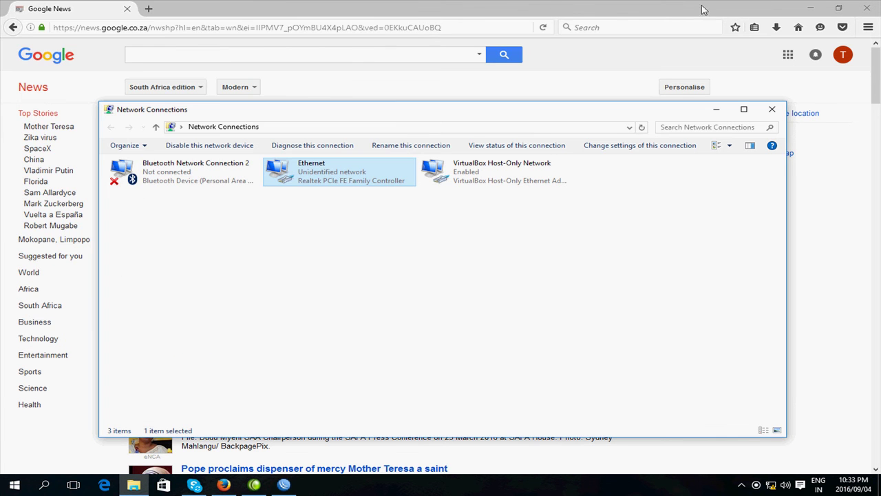
{"action": "left_click", "coordinate": [811, 8]}
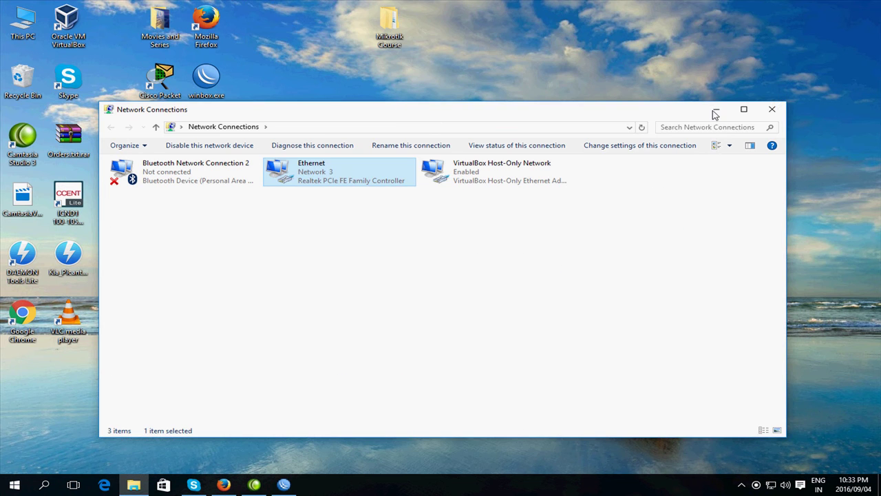
{"action": "left_click", "coordinate": [716, 109]}
{"action": "double_click", "coordinate": [207, 85]}
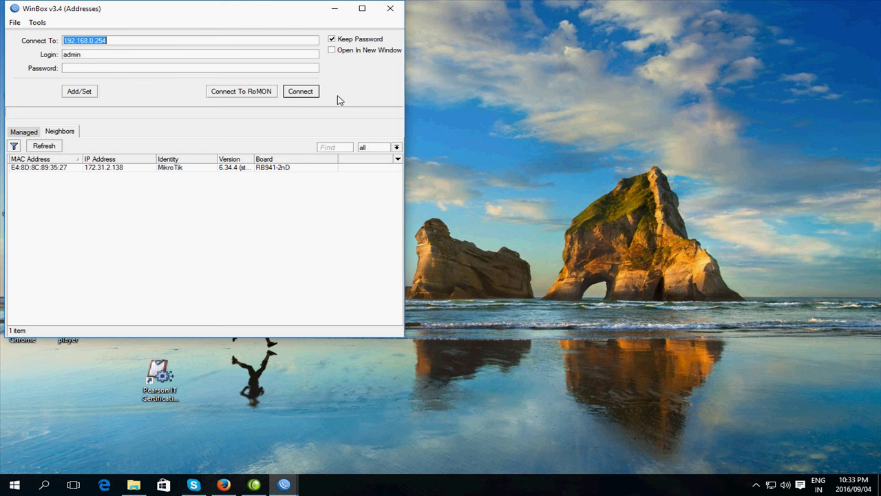
{"action": "left_click", "coordinate": [301, 92]}
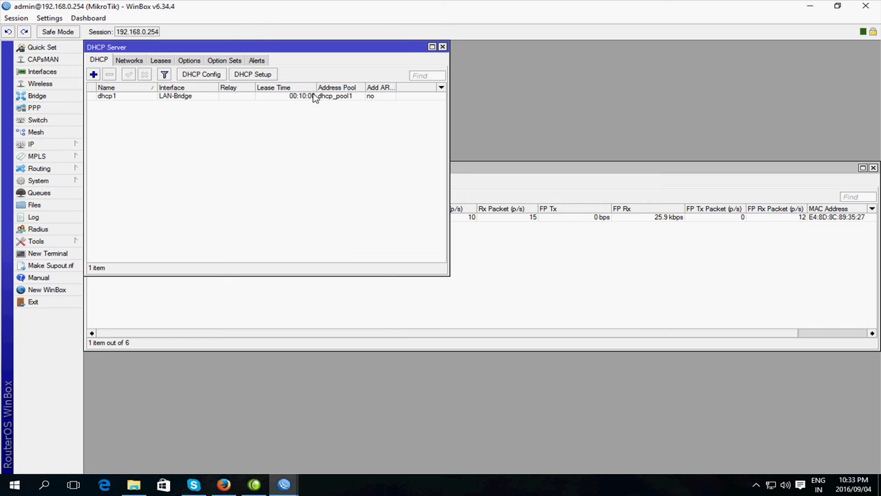
{"action": "left_click", "coordinate": [164, 60]}
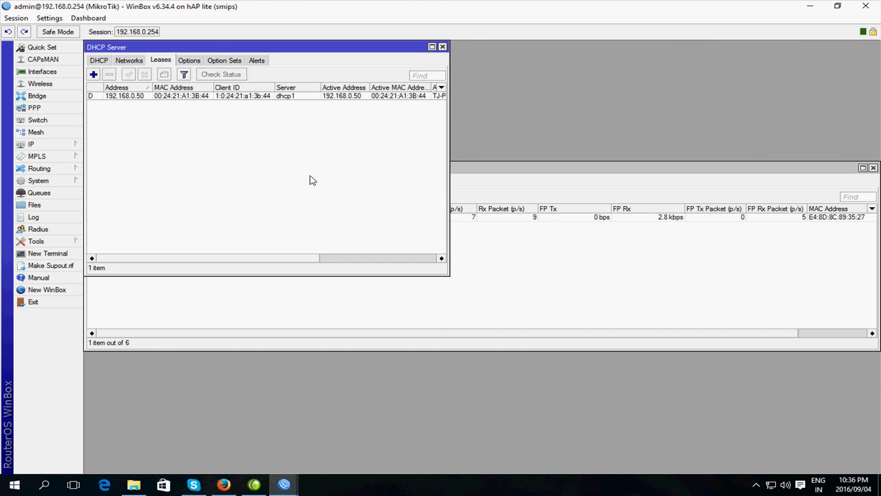
Step: Turn off CAP management of the wireless interface and enable wlan1
{"action": "left_click", "coordinate": [61, 86]}
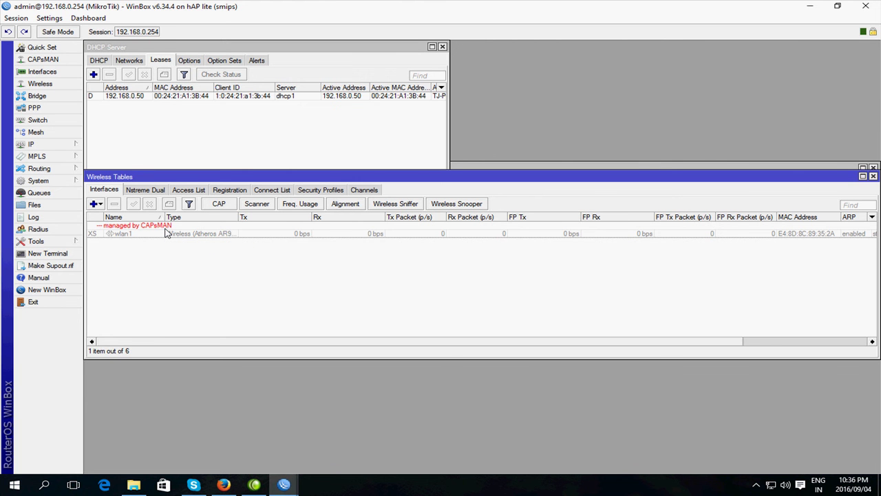
{"action": "left_click", "coordinate": [219, 204]}
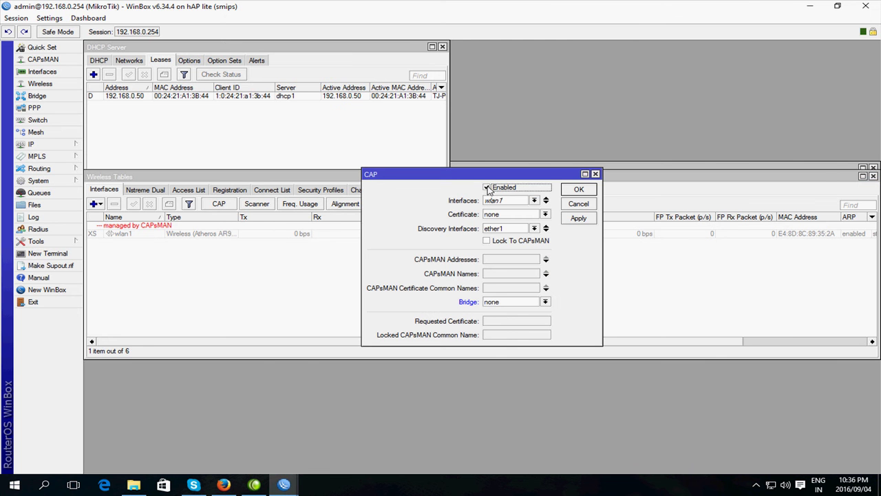
{"action": "left_click", "coordinate": [568, 192]}
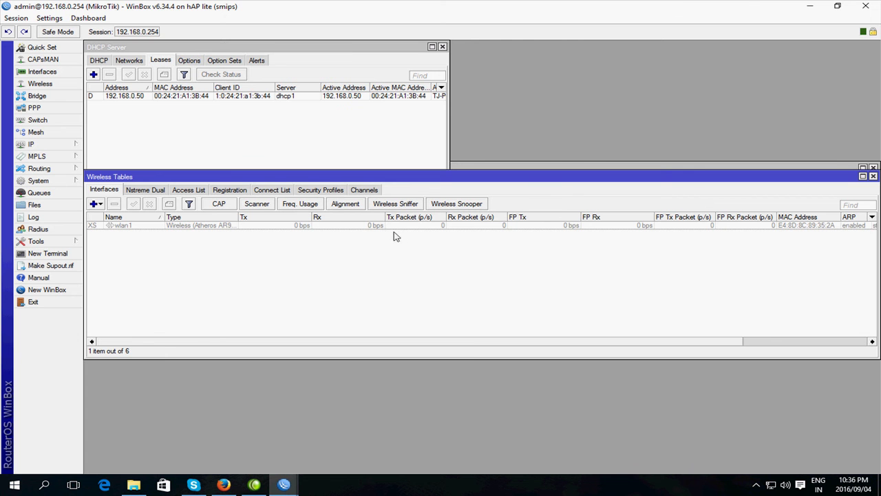
{"action": "right_click", "coordinate": [338, 226]}
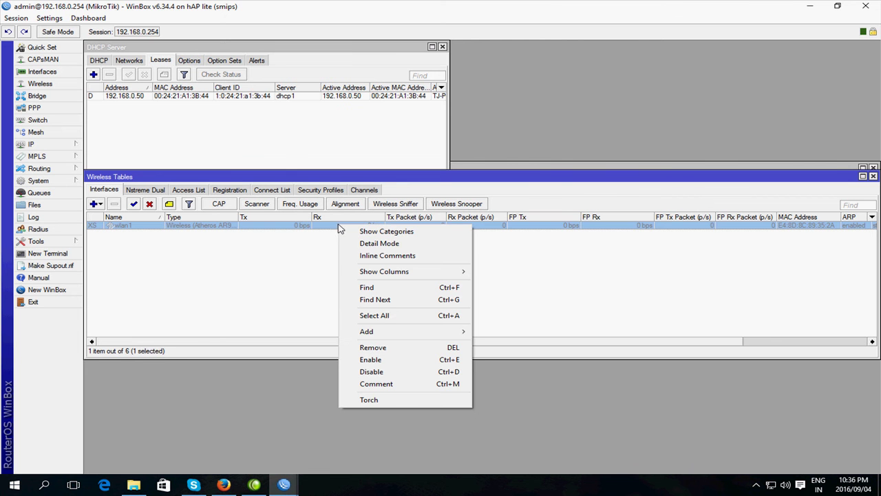
{"action": "left_click", "coordinate": [394, 359]}
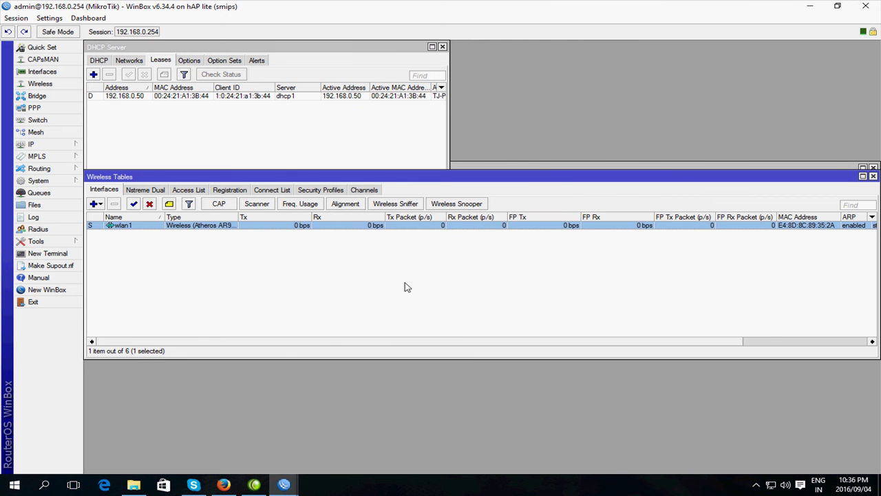
Step: Configure wlan1 with mode ap bridge, SSID WiFi and wireless protocol 802.11
{"action": "double_click", "coordinate": [252, 232]}
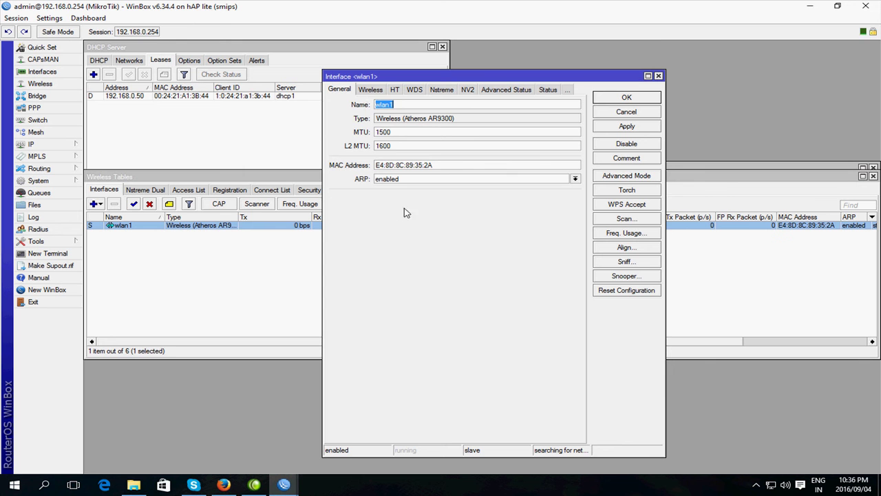
{"action": "left_click", "coordinate": [370, 90]}
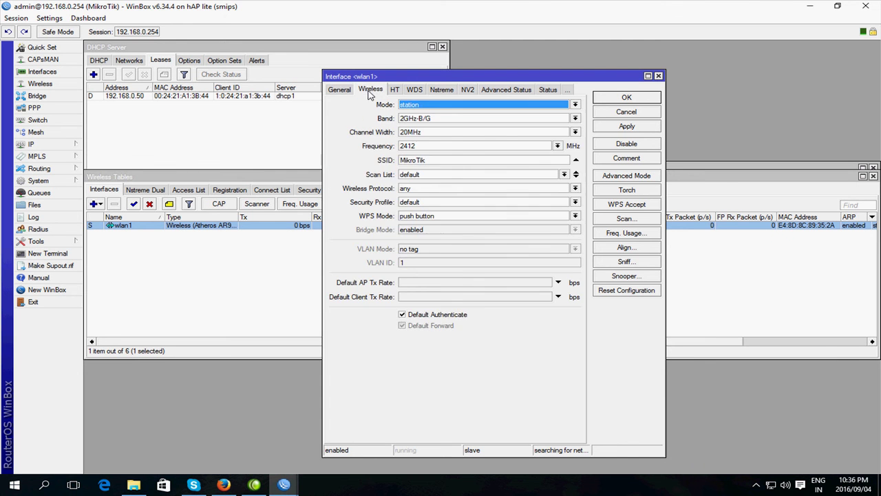
{"action": "left_click", "coordinate": [575, 104]}
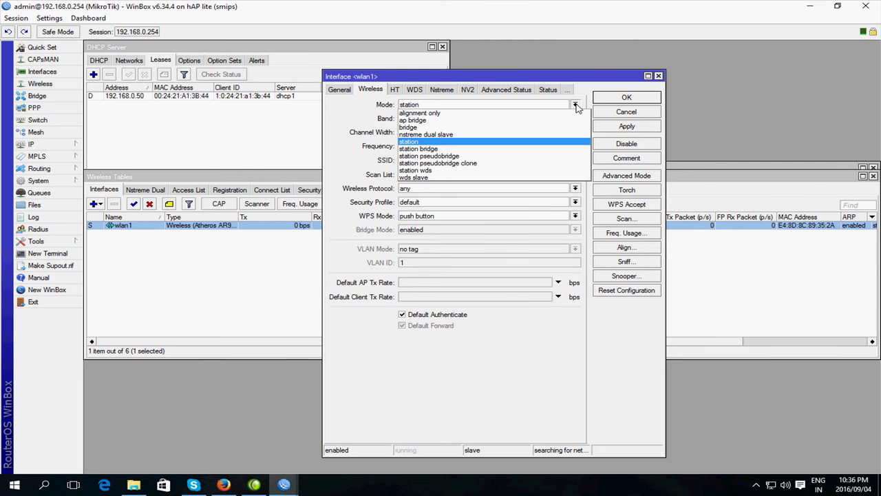
{"action": "left_click", "coordinate": [567, 121]}
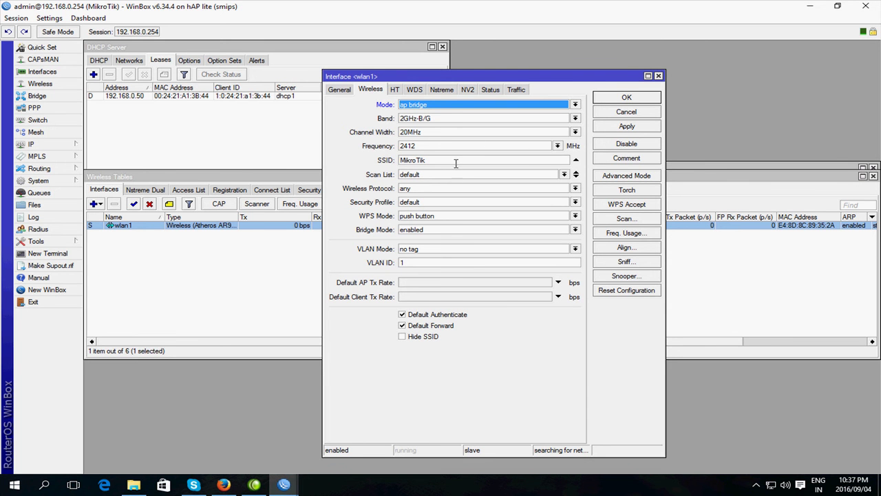
{"action": "left_click_drag", "start_coordinate": [456, 159], "coordinate": [359, 164]}
{"action": "type", "text": "Wi"}
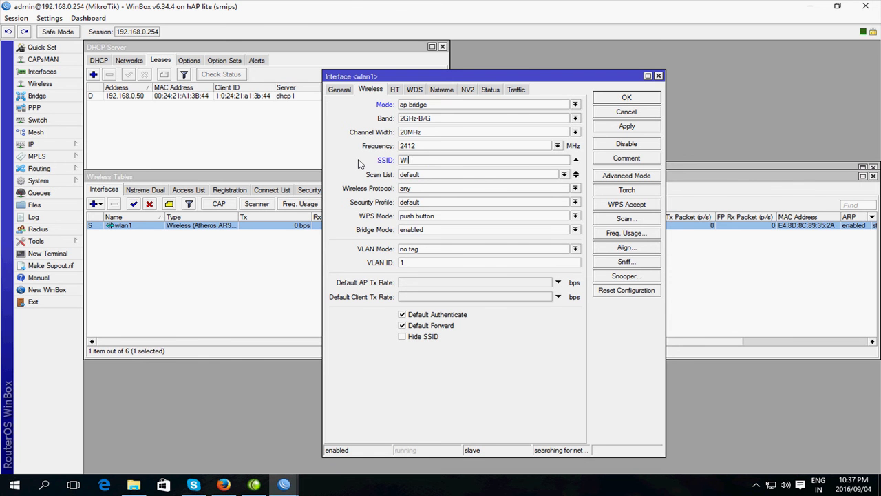
{"action": "type", "text": "Fi"}
{"action": "left_click", "coordinate": [576, 189]}
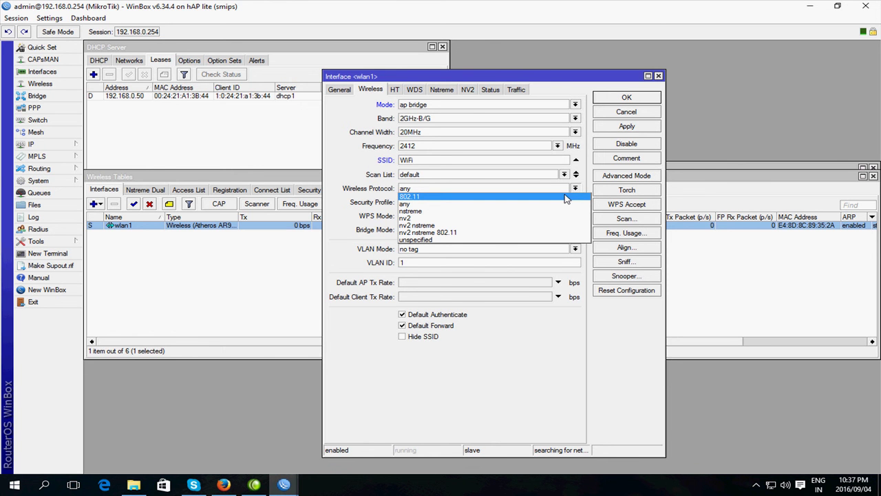
{"action": "left_click", "coordinate": [565, 197]}
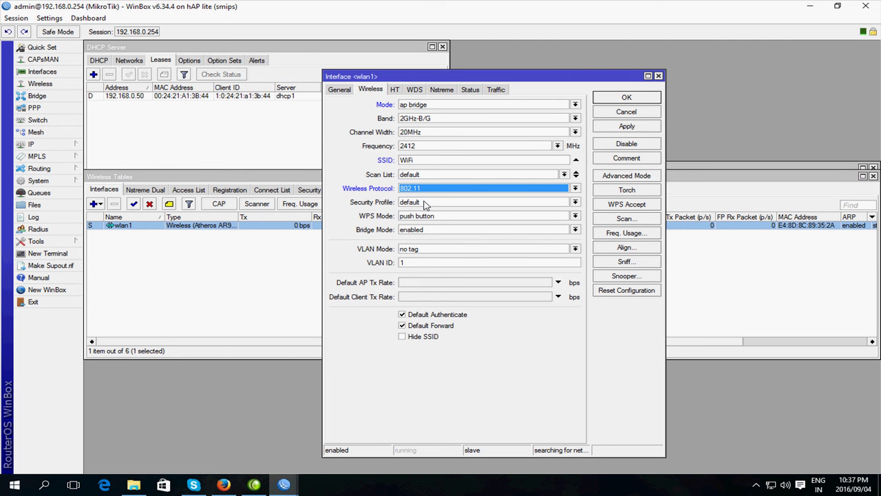
Step: Review wlan1's HT, WDS, Nstreme, status and traffic pages, and save the interface settings
{"action": "left_click", "coordinate": [395, 91]}
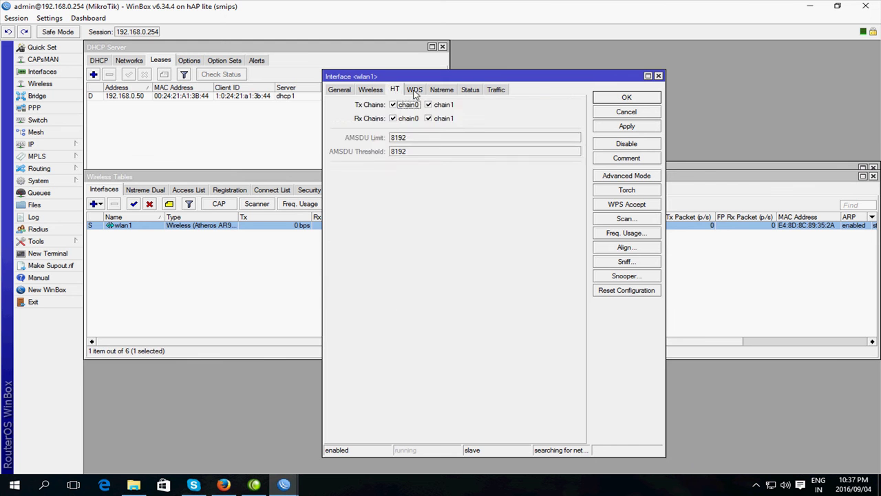
{"action": "left_click", "coordinate": [415, 91]}
{"action": "left_click", "coordinate": [442, 91]}
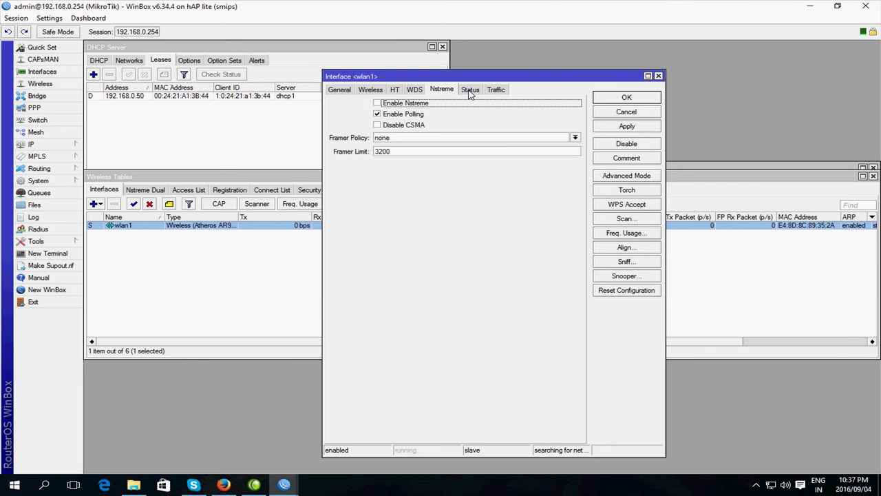
{"action": "left_click", "coordinate": [470, 91]}
{"action": "left_click", "coordinate": [495, 89]}
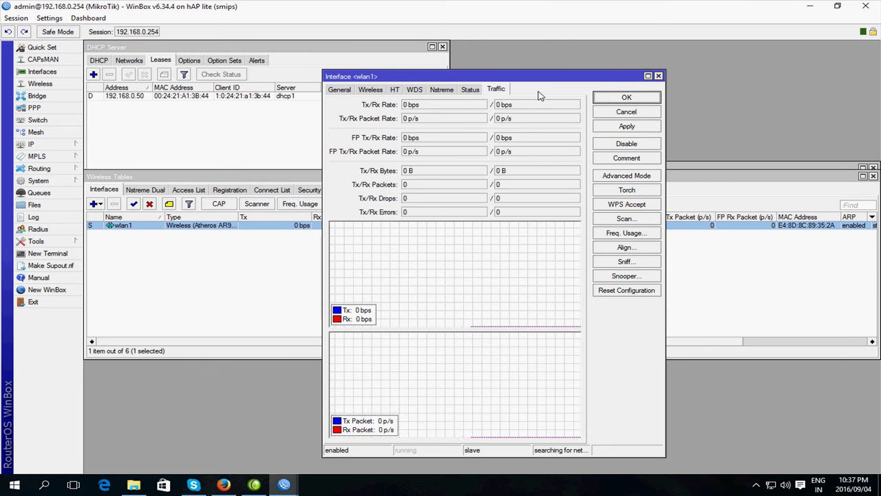
{"action": "left_click", "coordinate": [607, 100]}
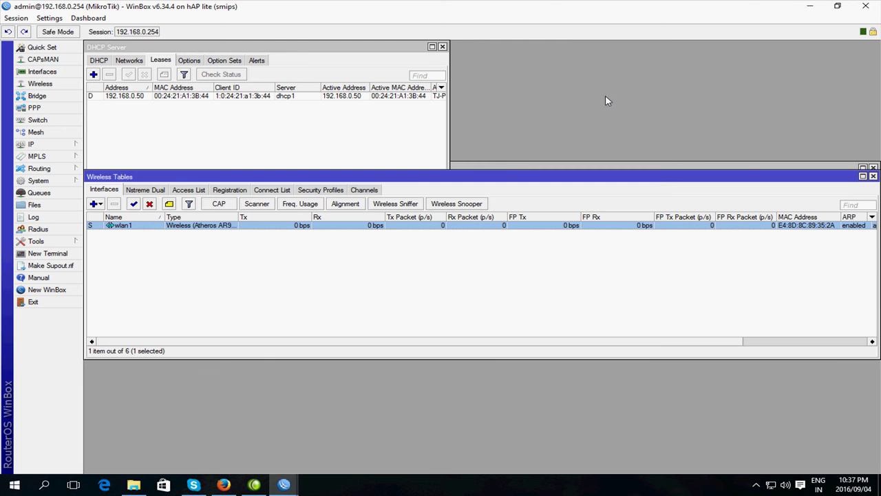
Step: Create wireless security profile profile1 with WPA PSK turned off and WPA2 PSK kept, entering the WPA2 pre-shared key
{"action": "left_click", "coordinate": [310, 192]}
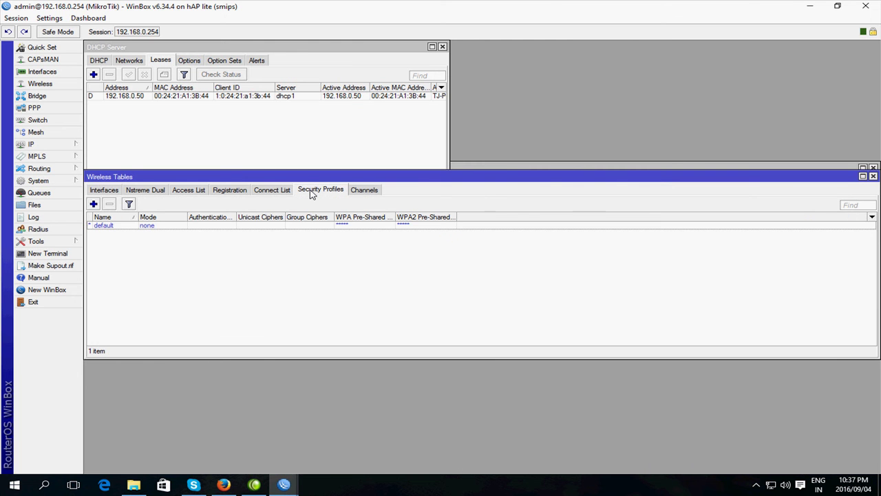
{"action": "left_click", "coordinate": [94, 204]}
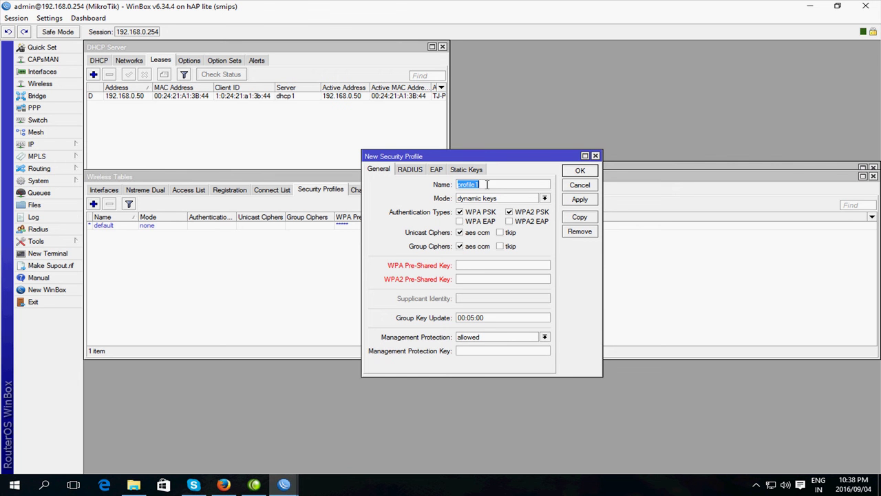
{"action": "left_click", "coordinate": [567, 300]}
{"action": "left_click", "coordinate": [460, 213]}
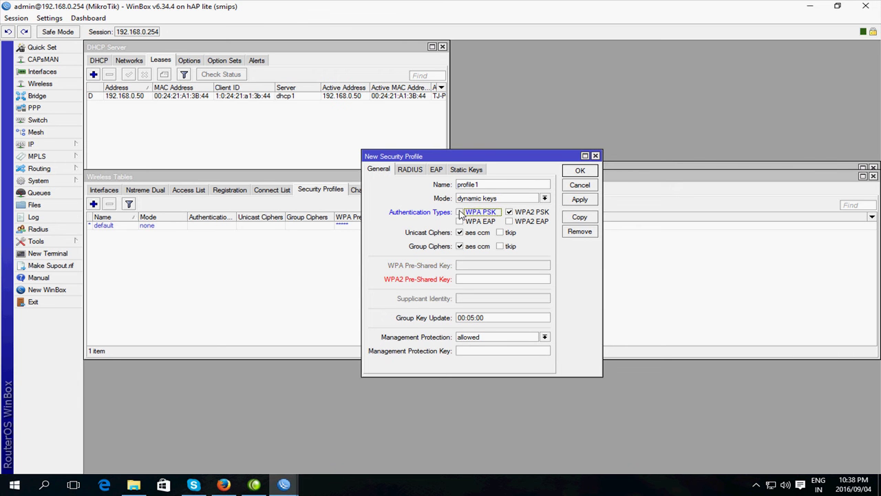
{"action": "left_click", "coordinate": [472, 279]}
{"action": "type", "text": "********"}
{"action": "left_click", "coordinate": [582, 175]}
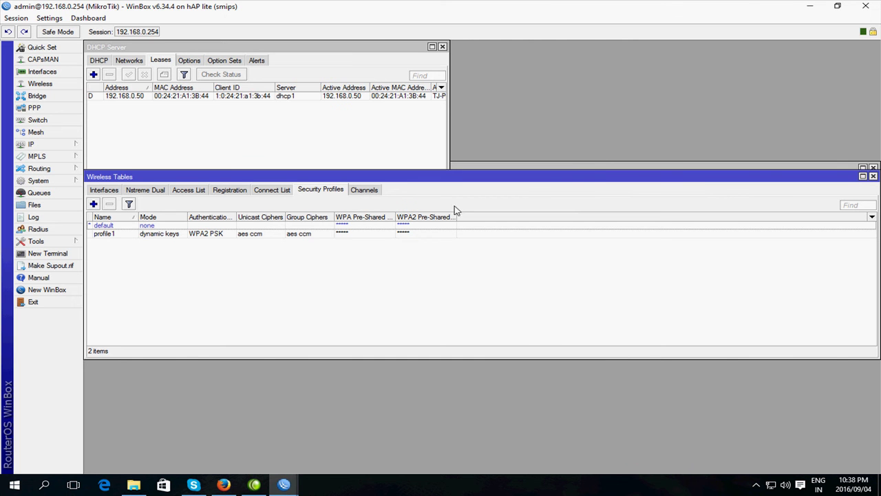
Step: Assign security profile profile1 to the wlan1 wireless interface and save the interface settings
{"action": "left_click", "coordinate": [114, 194]}
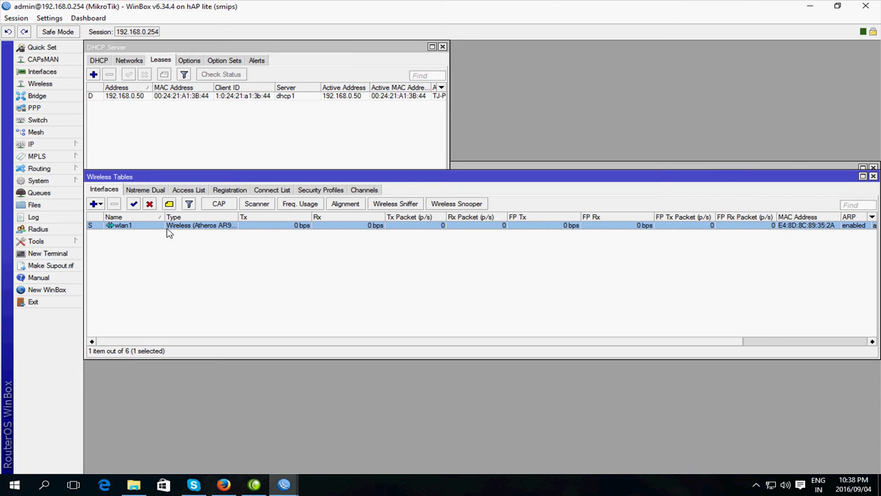
{"action": "double_click", "coordinate": [123, 226]}
{"action": "left_click", "coordinate": [345, 90]}
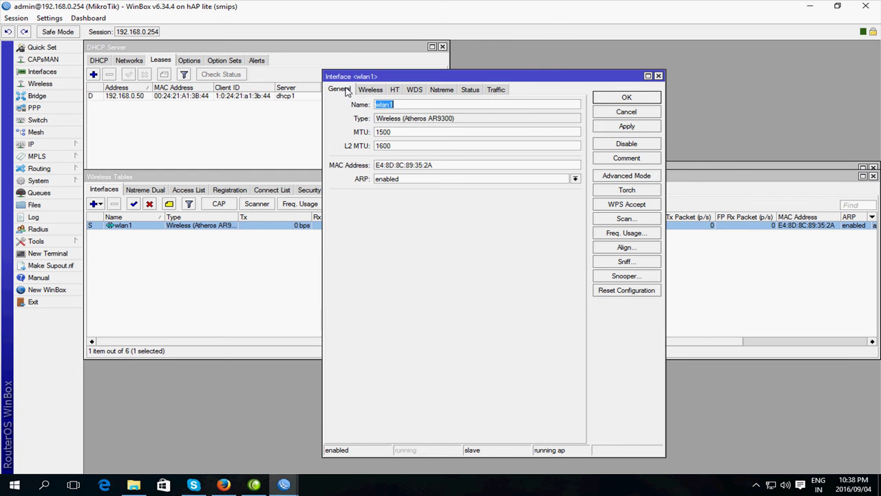
{"action": "left_click", "coordinate": [368, 92]}
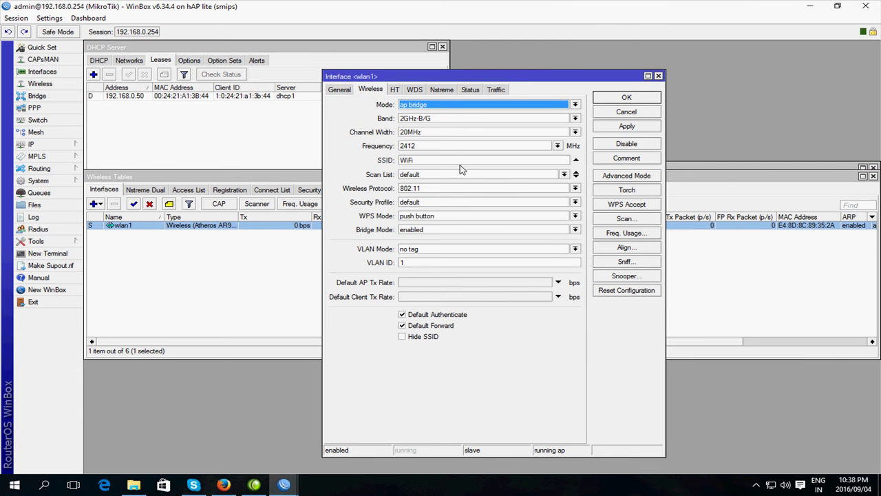
{"action": "left_click", "coordinate": [428, 203]}
{"action": "left_click", "coordinate": [429, 219]}
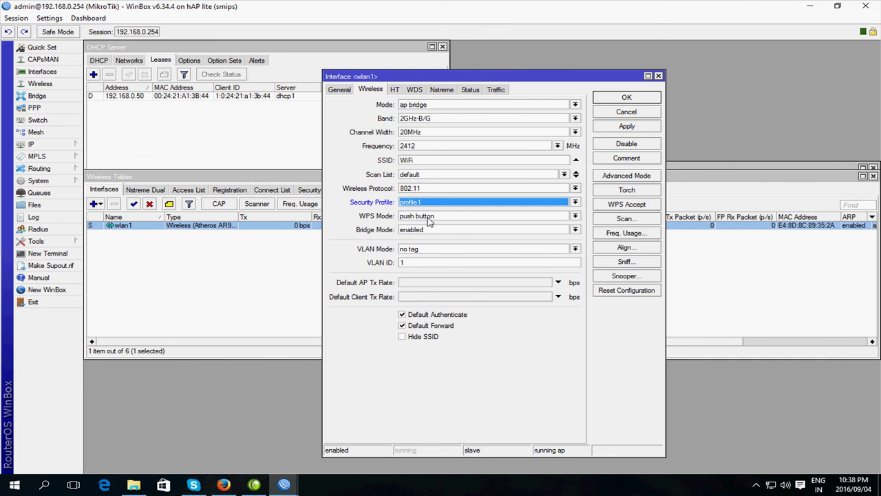
{"action": "left_click", "coordinate": [624, 98]}
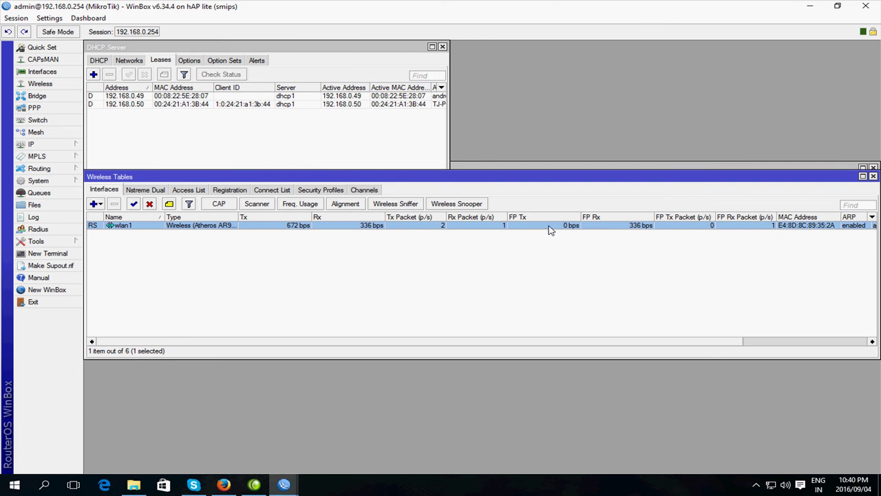
Step: Check the wireless registration table for the connected client, and widen the DHCP leases window to examine that client's lease and host name
{"action": "left_click", "coordinate": [235, 194]}
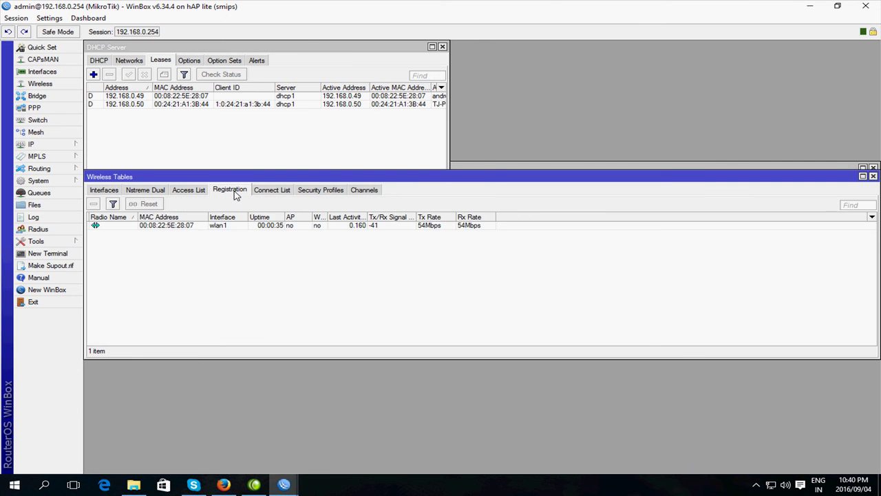
{"action": "left_click", "coordinate": [242, 227]}
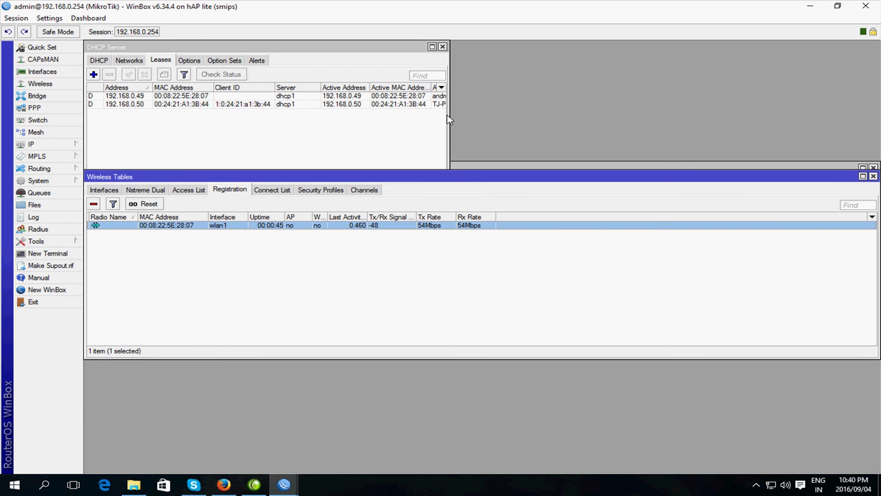
{"action": "left_click_drag", "start_coordinate": [450, 121], "coordinate": [569, 117]}
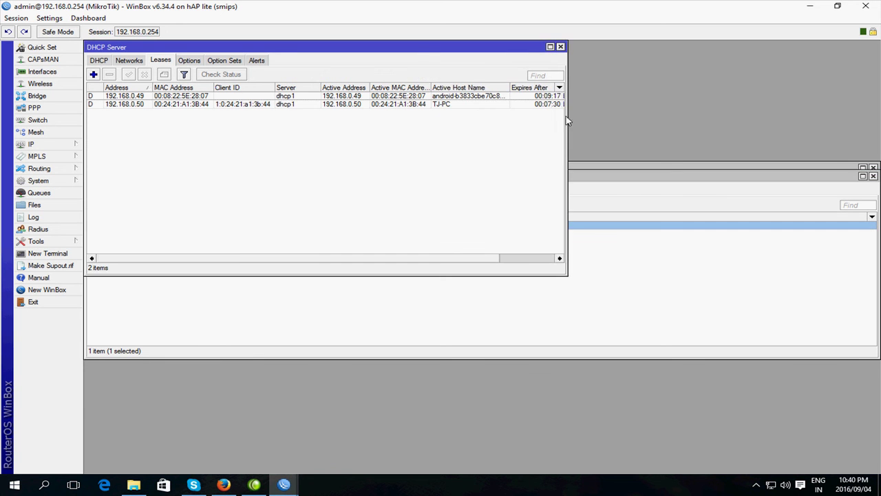
{"action": "left_click", "coordinate": [472, 97]}
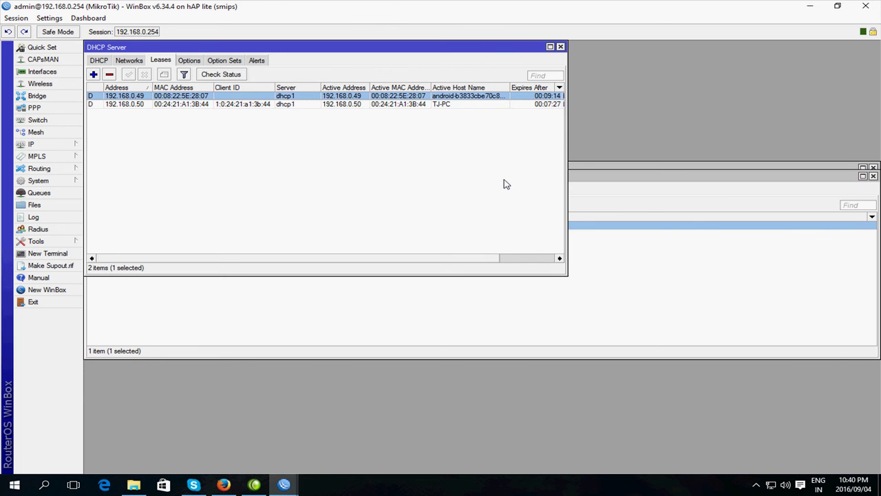